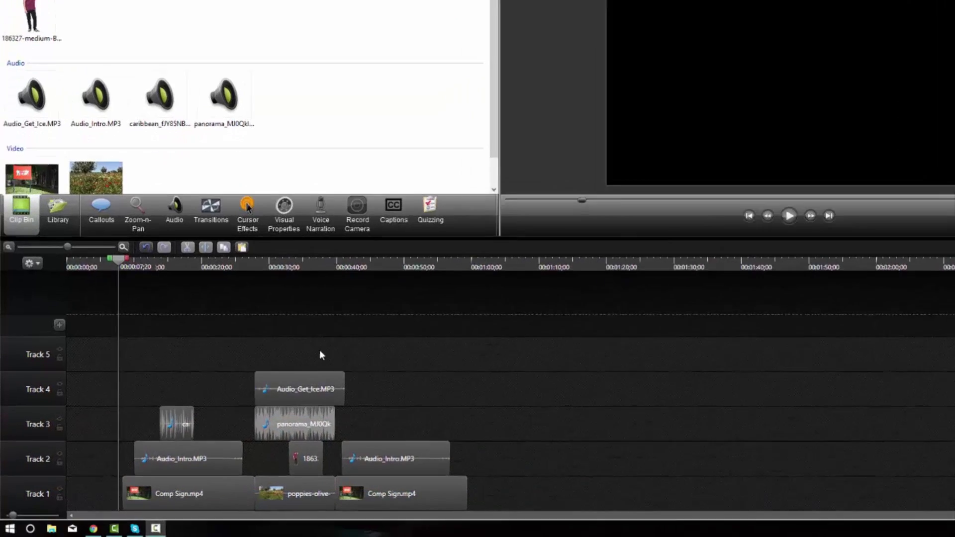
Step: Trial-group the Track 4 and Track 3 clips, then ungroup them again
left_click(315, 381)
right_click(315, 382)
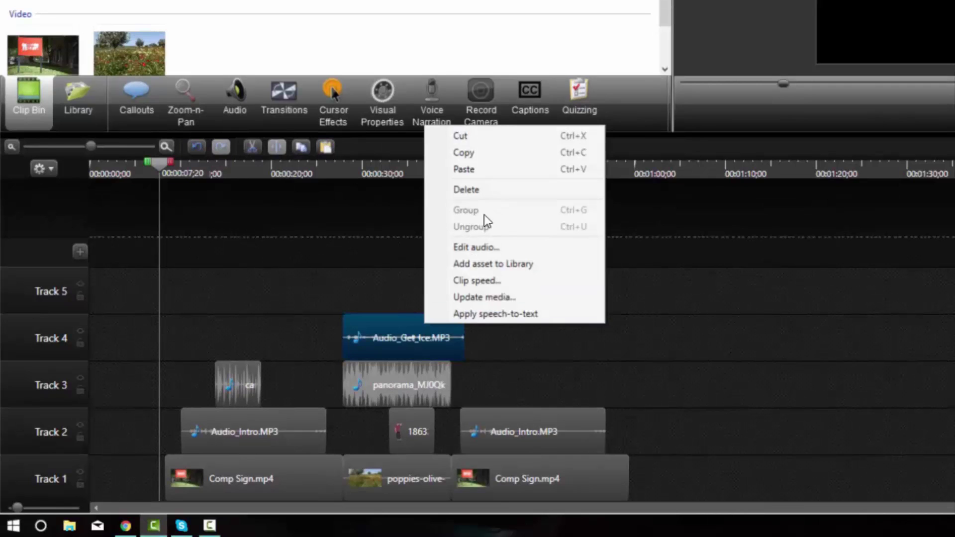
left_click(661, 286)
left_click_drag(414, 268, 420, 384)
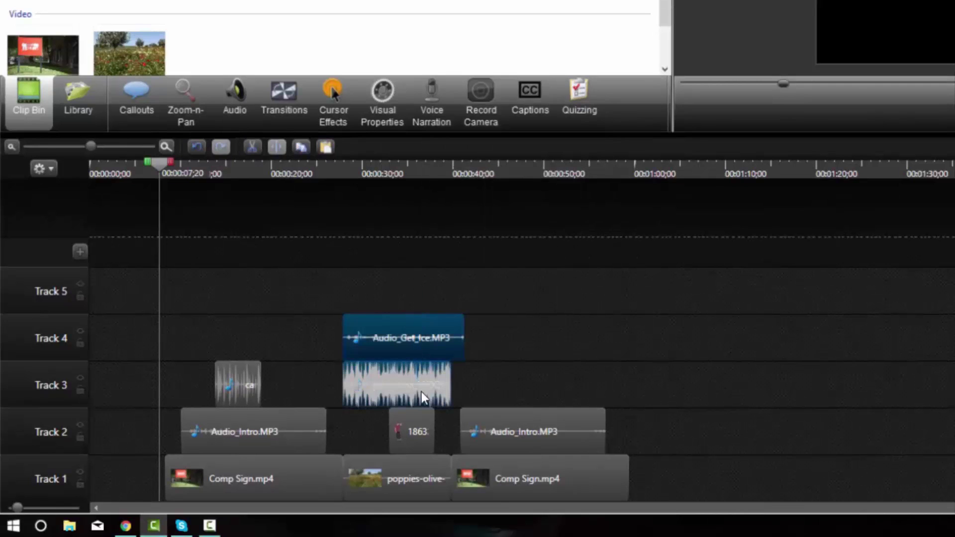
right_click(421, 392)
left_click(470, 273)
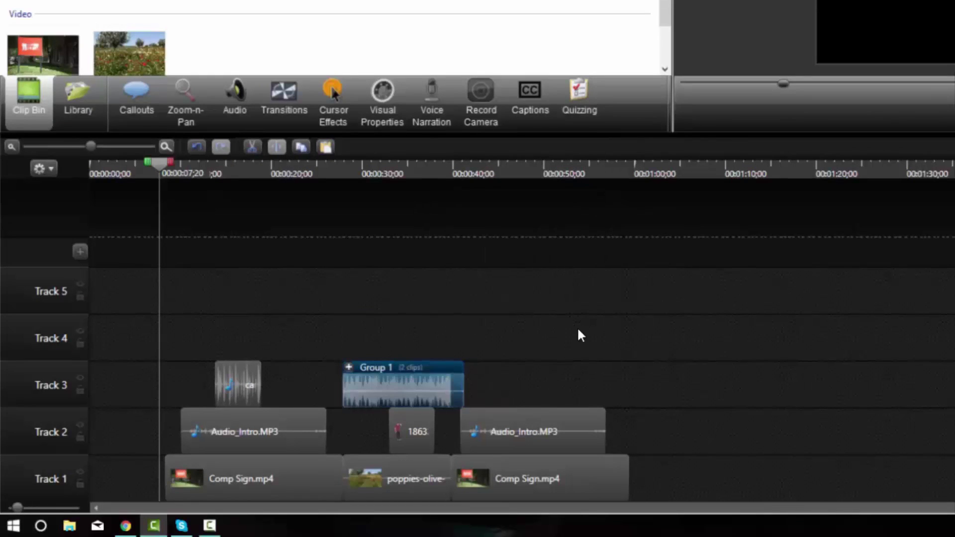
right_click(433, 383)
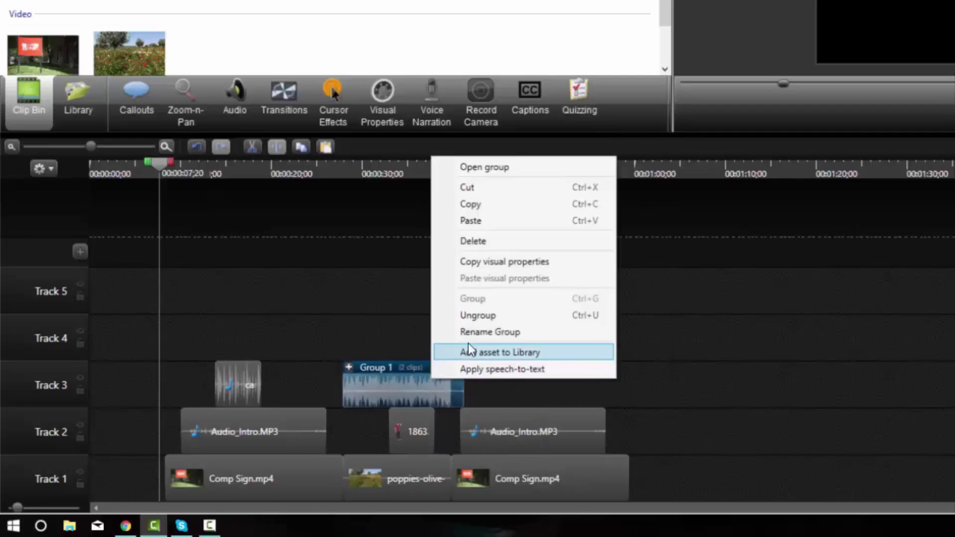
left_click(472, 316)
left_click(599, 333)
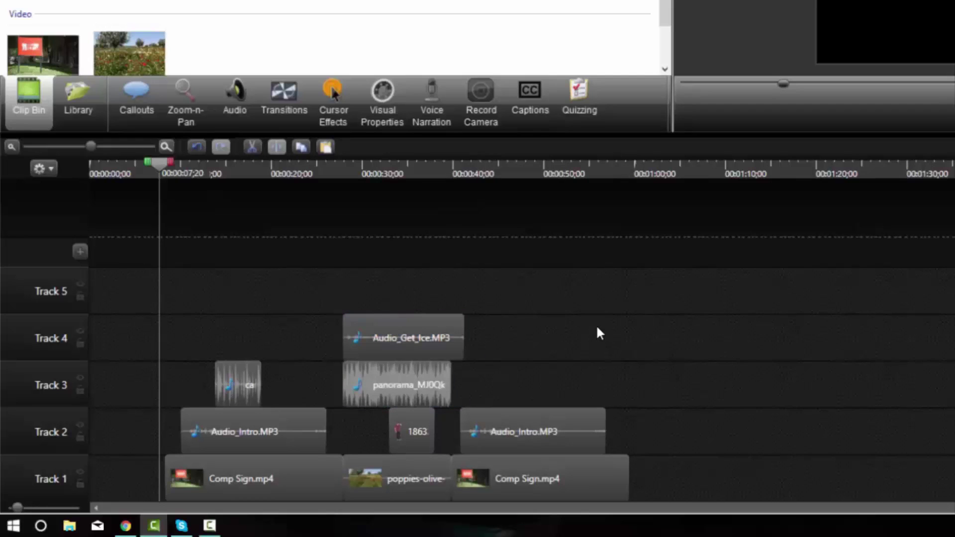
Step: Group the caribbean audio with the panorama clip on Track 3, then ungroup them
left_click(238, 400)
left_click(402, 398, "ctrl")
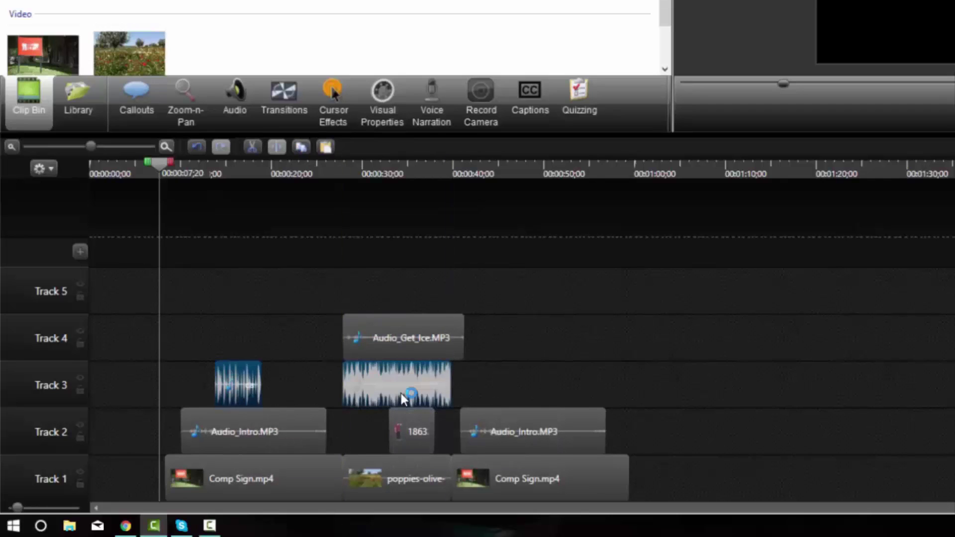
right_click(401, 397)
left_click(445, 276)
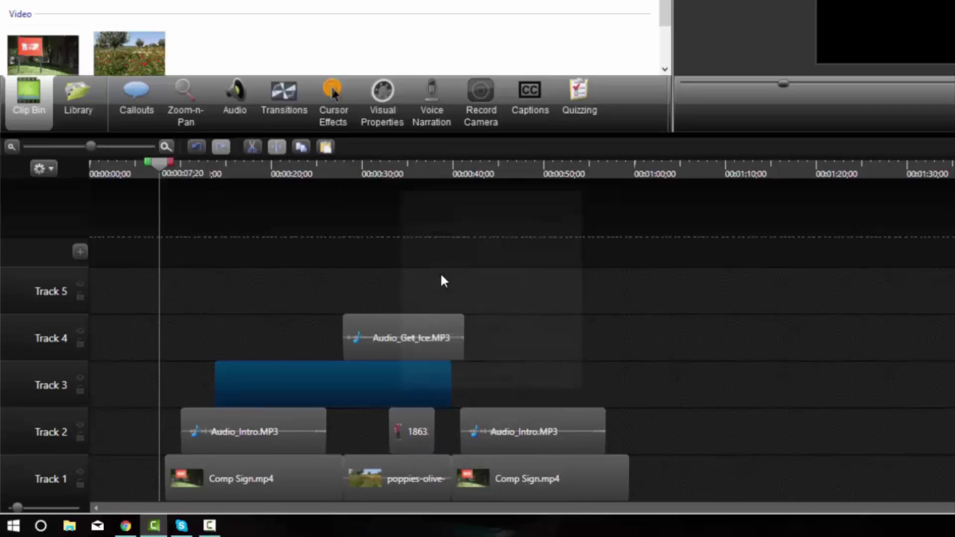
right_click(336, 390)
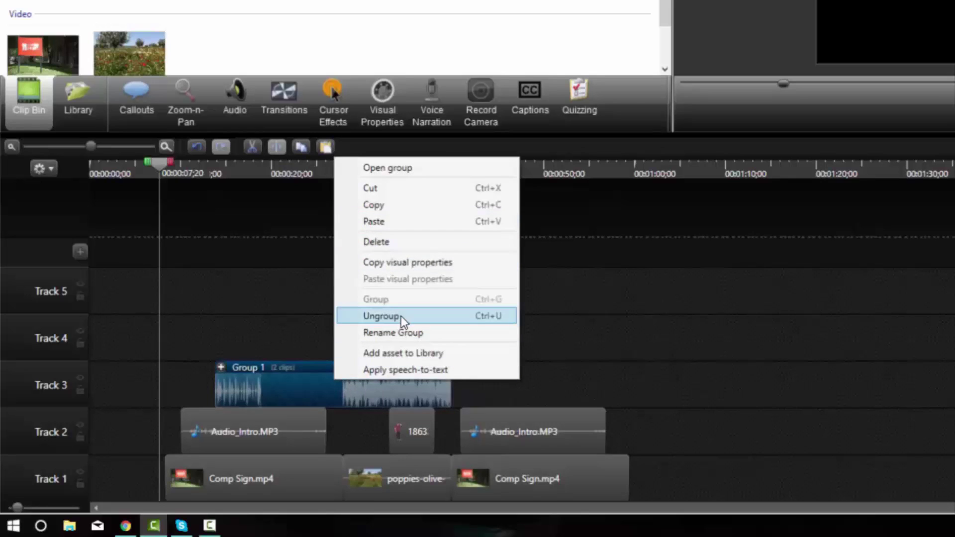
left_click(377, 316)
left_click(491, 379)
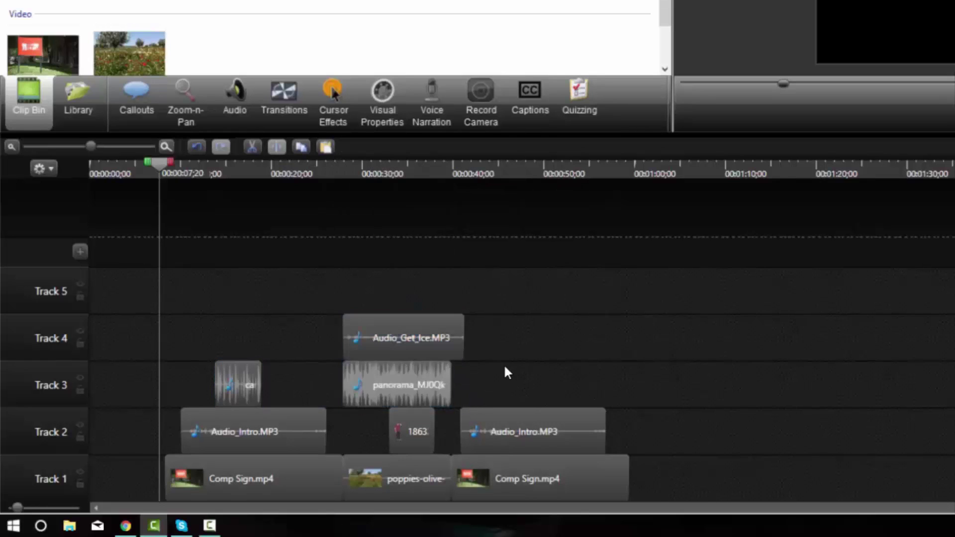
Step: Group Comp Sign.mp4 with Audio_Get_Ice.MP3, ungroup, and return them to Tracks 1 and 4
left_click(435, 354)
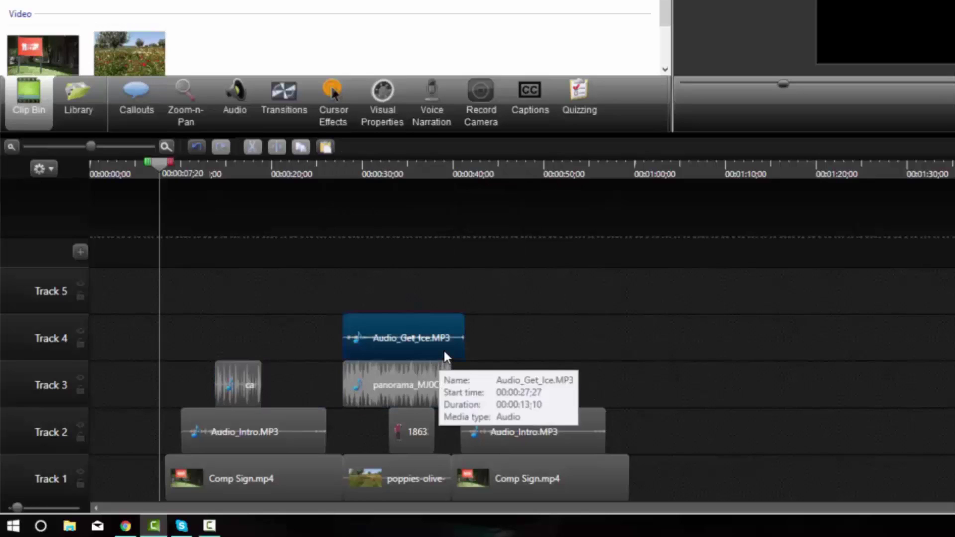
left_click(227, 476, "ctrl")
right_click(228, 474)
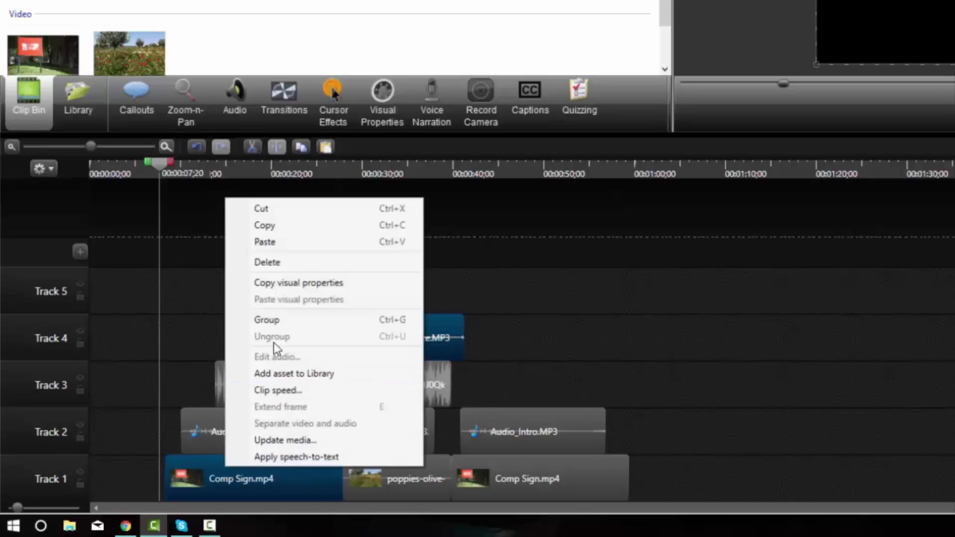
left_click(268, 320)
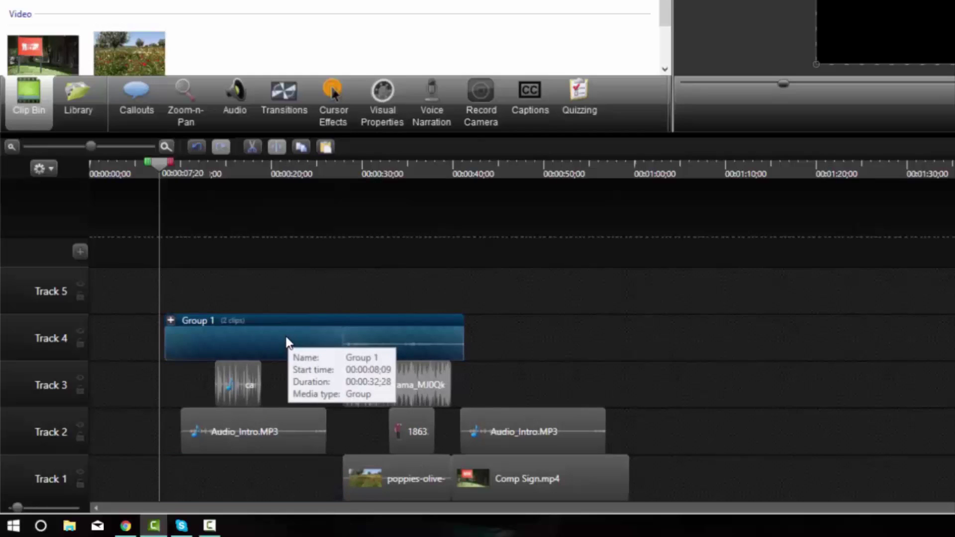
right_click(287, 343)
left_click(330, 268)
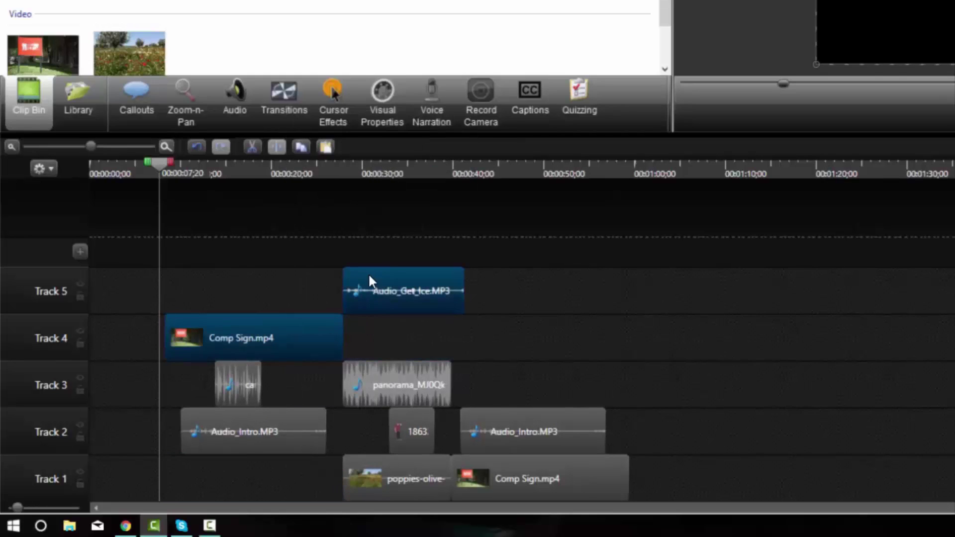
left_click(292, 303)
left_click_drag(290, 338, 294, 486)
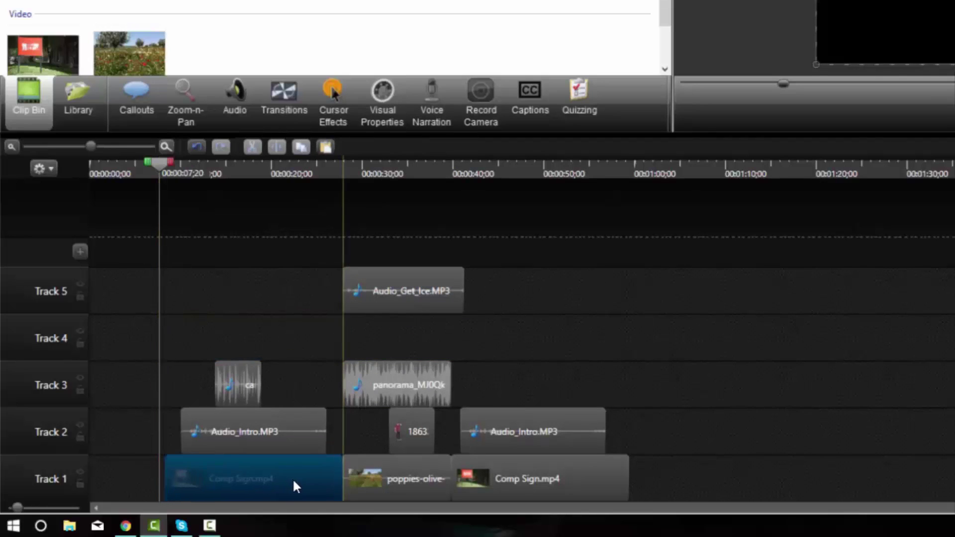
left_click_drag(394, 308, 392, 350)
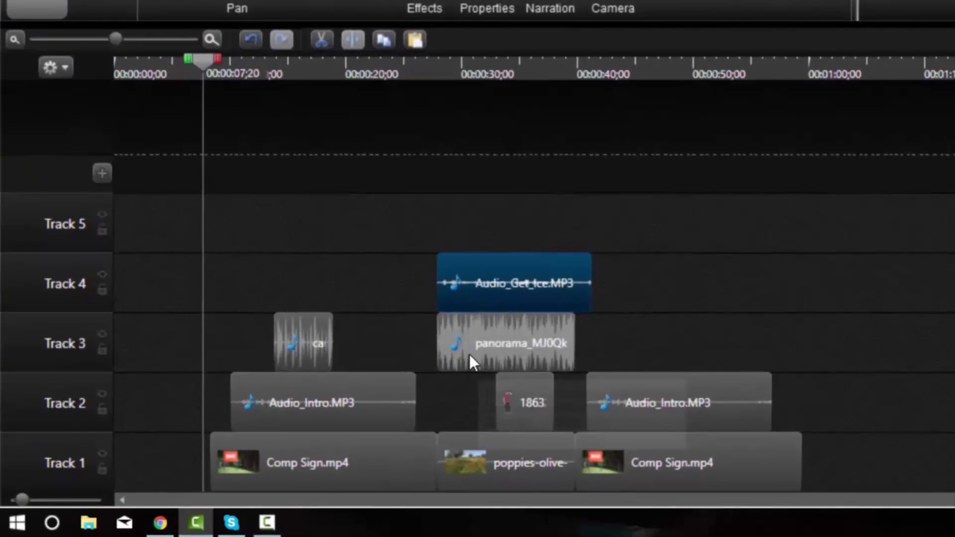
Step: Align the panorama audio with the poppies video and group the two clips
mouse_move(242, 443)
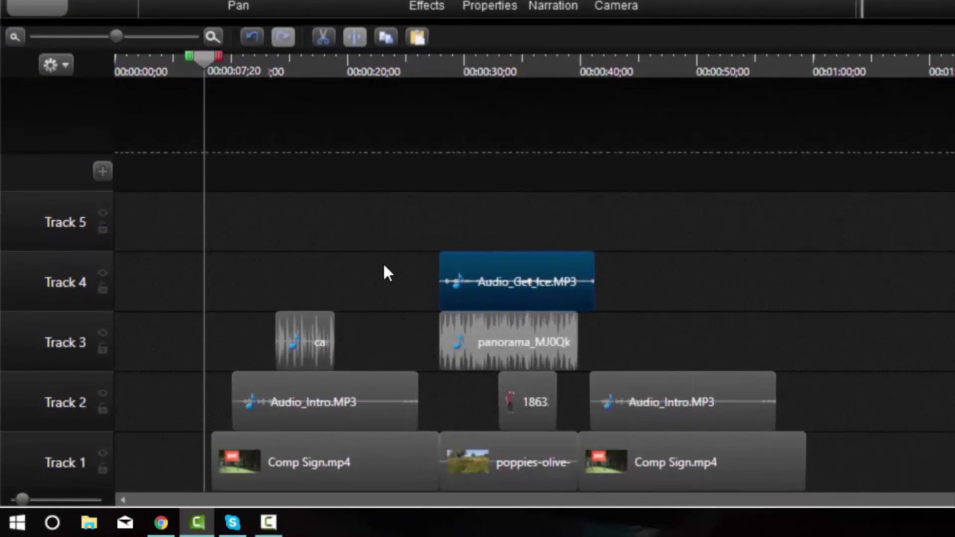
left_click_drag(485, 354, 498, 332)
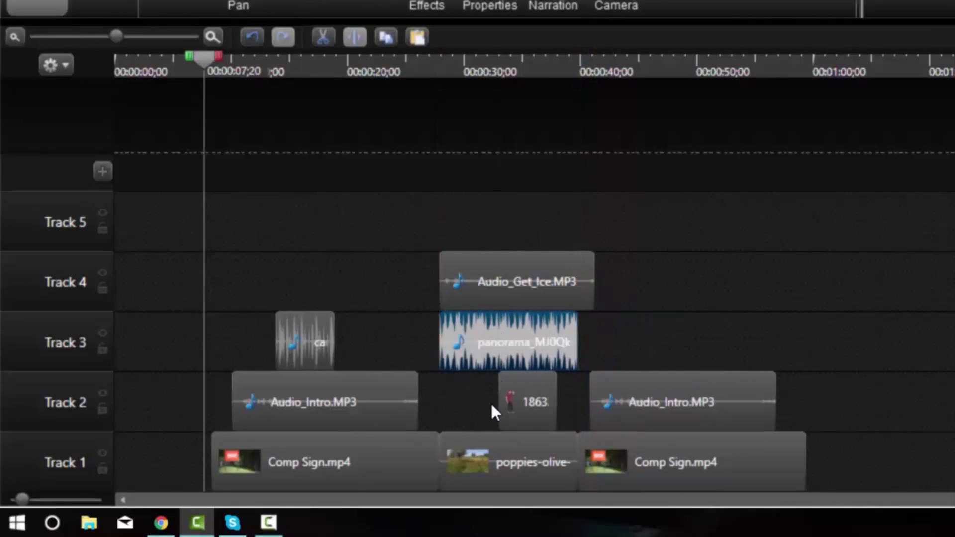
left_click(492, 474)
right_click(490, 469)
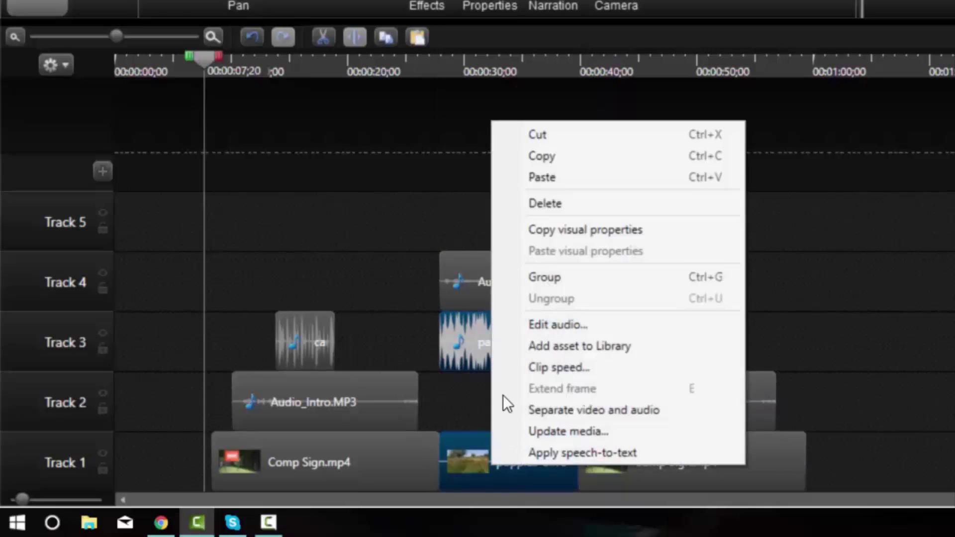
left_click(539, 281)
Step: Rename the new group 'Grass and Music'
right_click(481, 437)
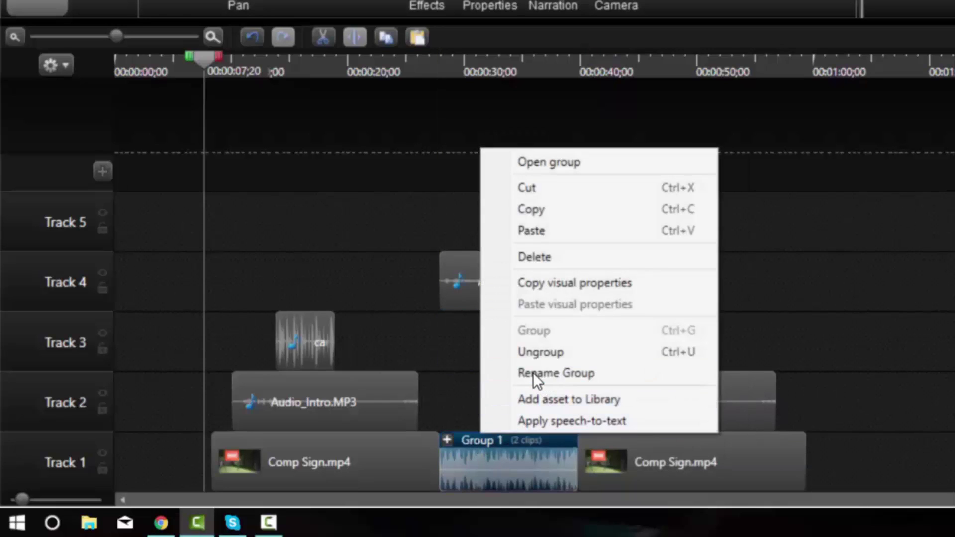
left_click(536, 374)
type("Introduction")
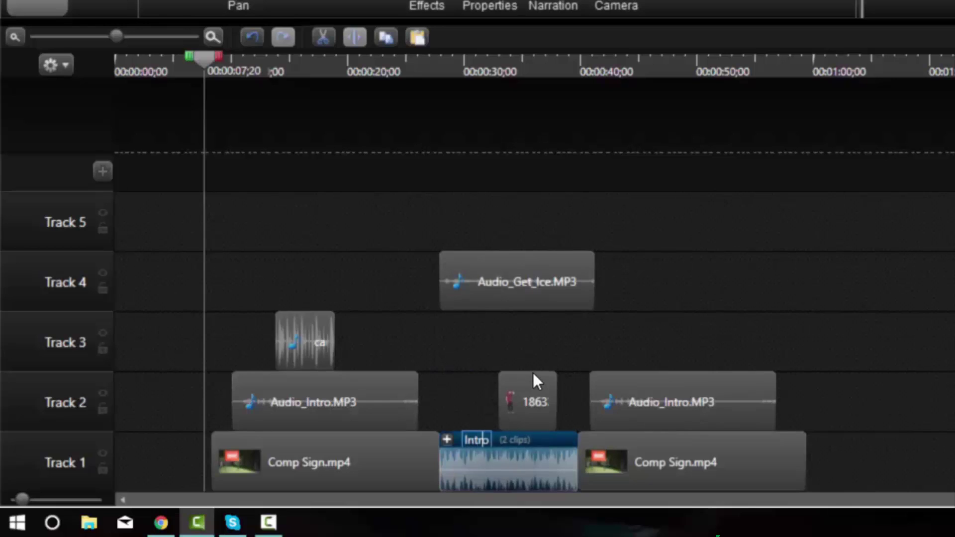
key("BackSpace")
key("BackSpace")
key("BackSpace")
key("BackSpace")
key("BackSpace")
key("BackSpace")
key("BackSpace")
key("BackSpace")
key("BackSpace")
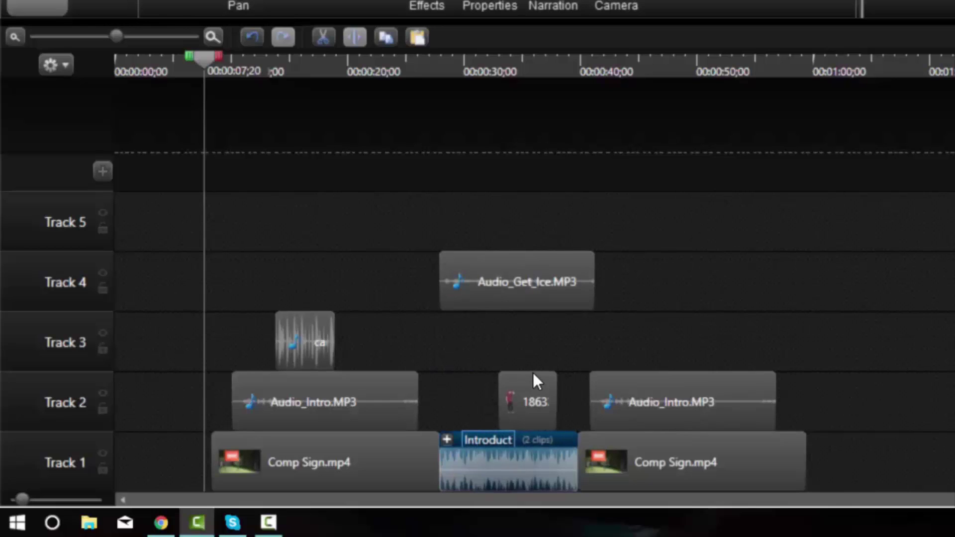
key("BackSpace")
key("BackSpace")
key("BackSpace")
type("G")
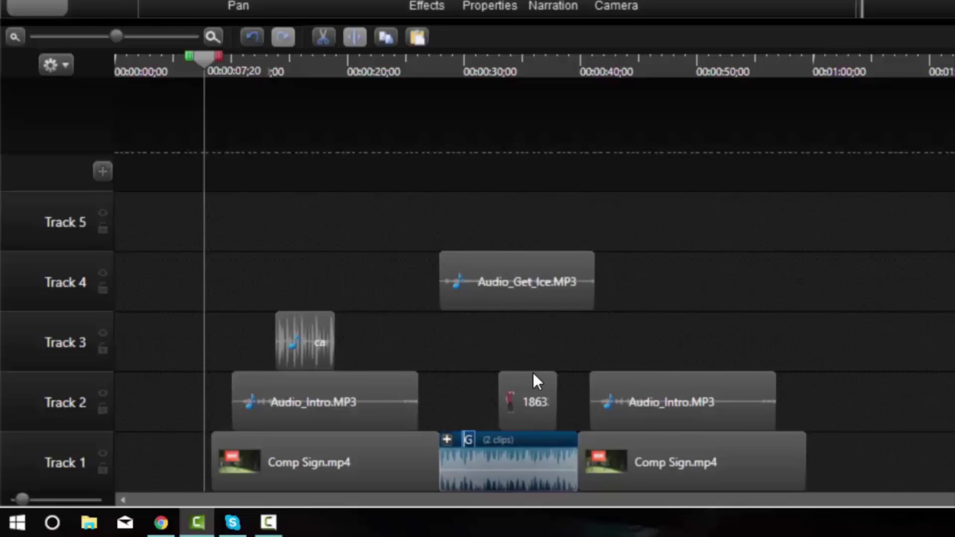
type("rass and Music")
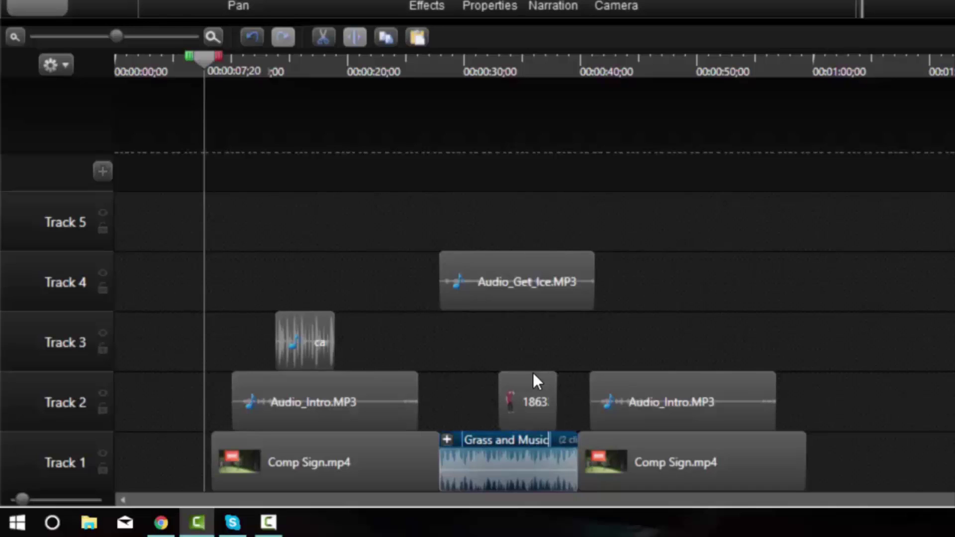
key("Return")
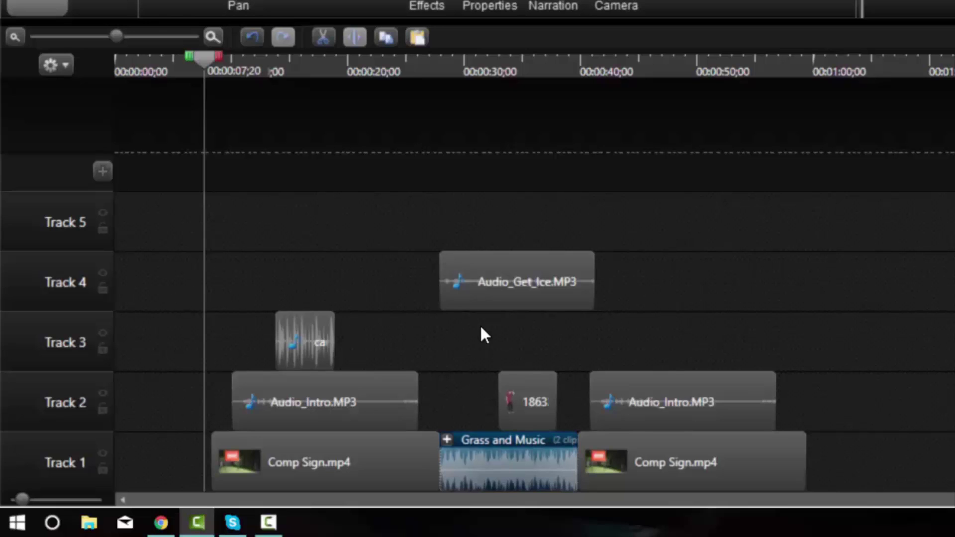
Step: Group the opening clips on Tracks 1–3 and name the group 'Introduction'
left_click_drag(247, 294, 393, 473)
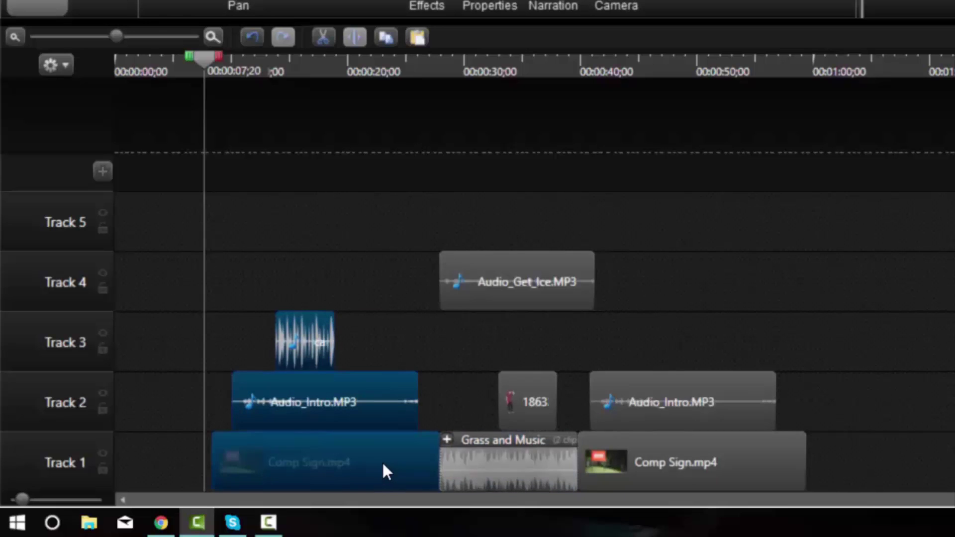
right_click(385, 464)
left_click(433, 268)
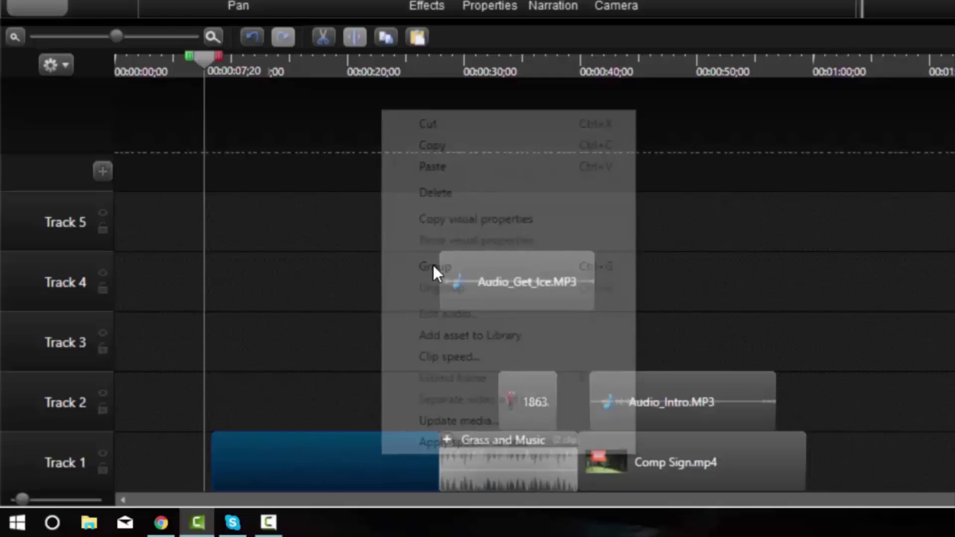
right_click(274, 452)
left_click(322, 388)
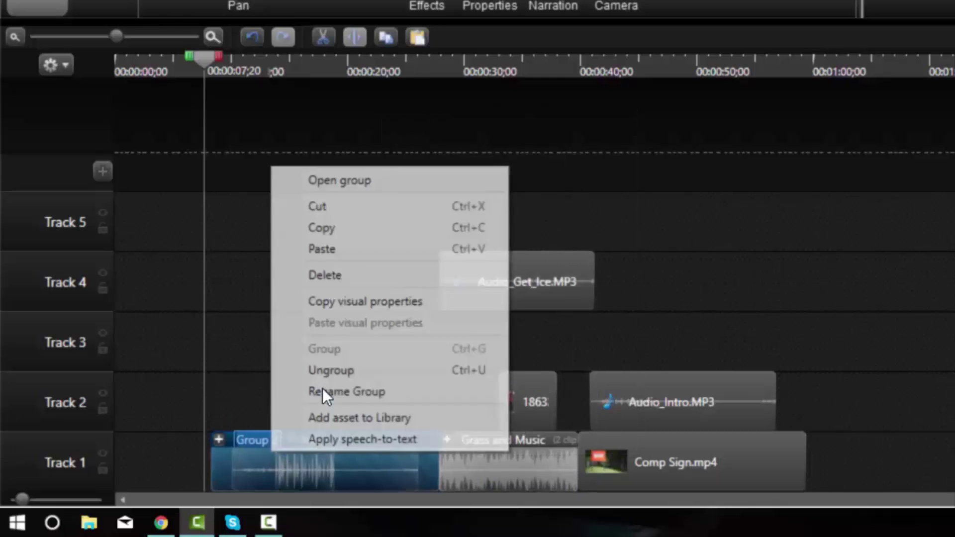
type("Introdu")
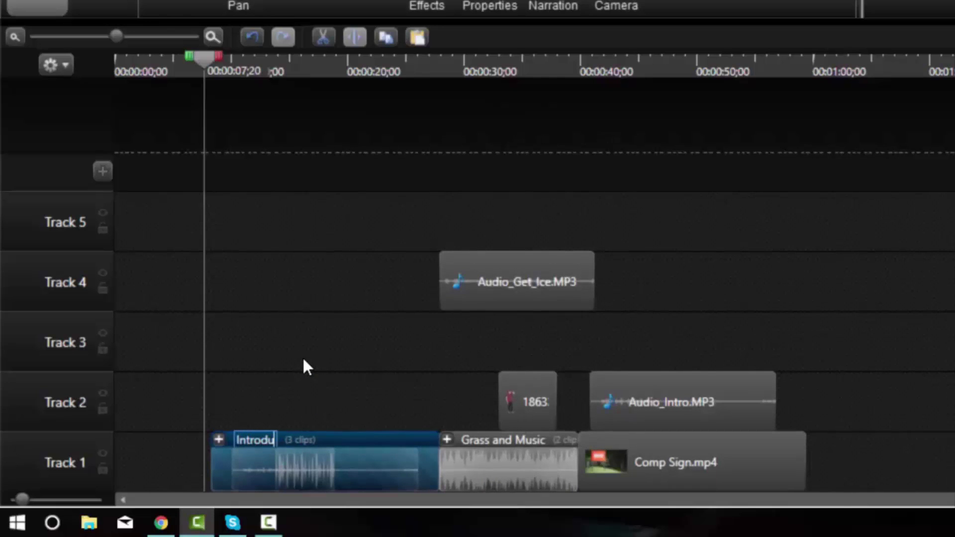
type("ction")
key("Return")
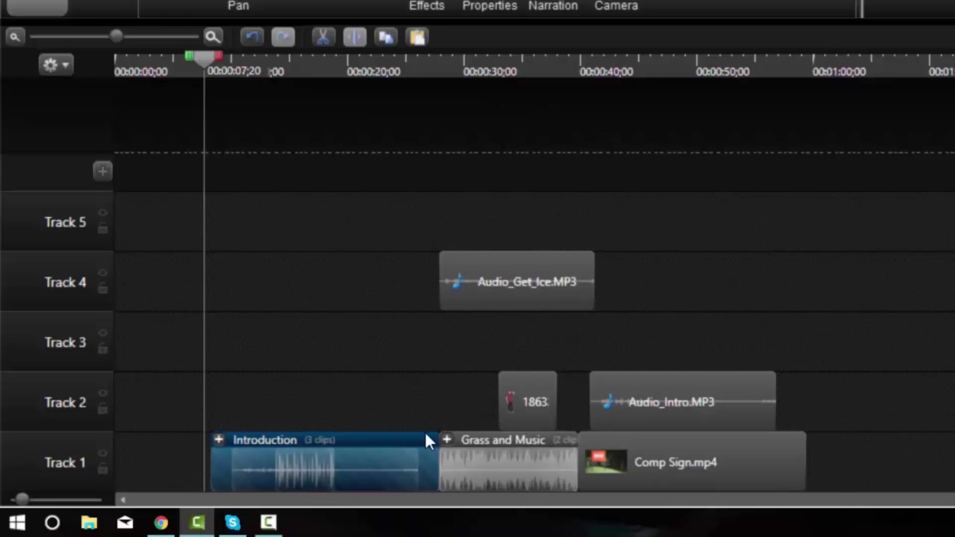
Step: Ungroup Grass and Music and move Audio_Get_Ice.MP3 down to Track 4
right_click(469, 457)
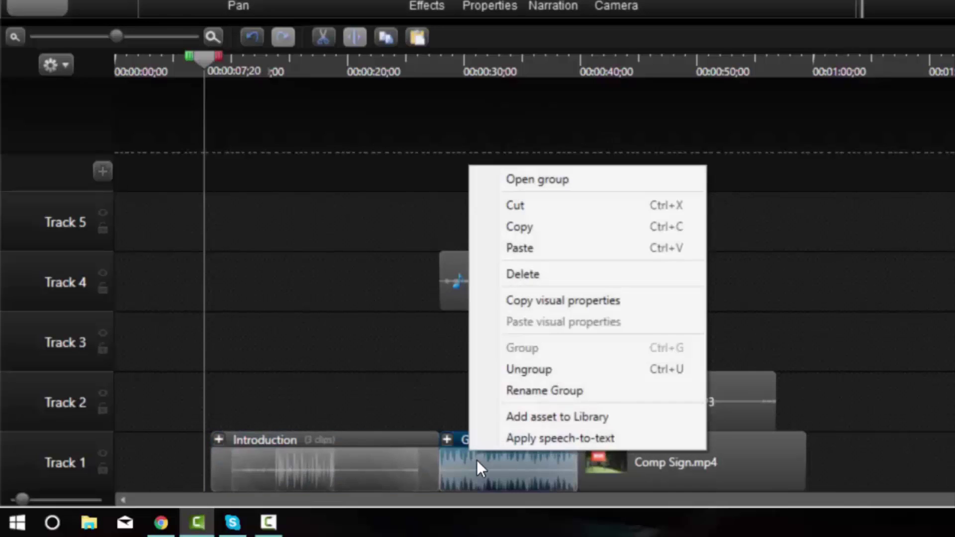
left_click(547, 369)
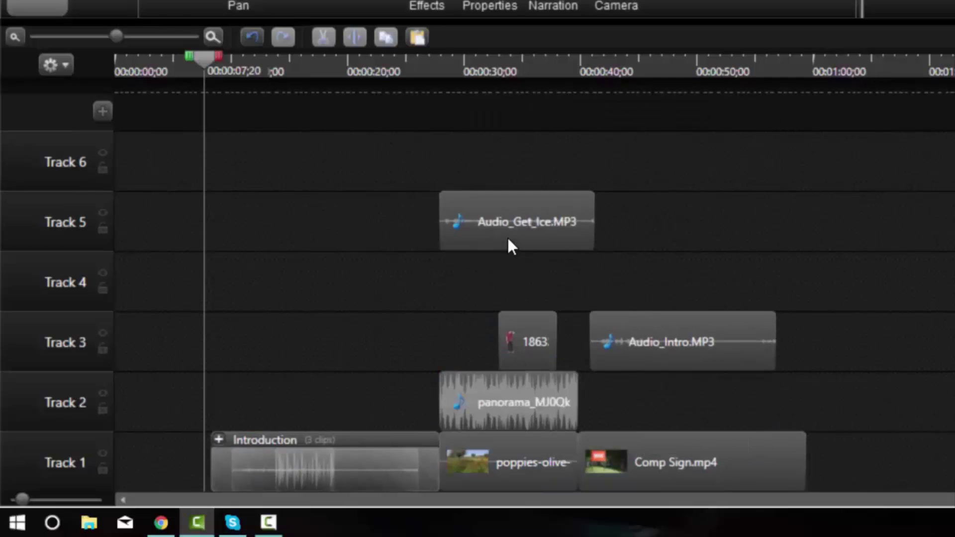
left_click_drag(511, 243, 497, 286)
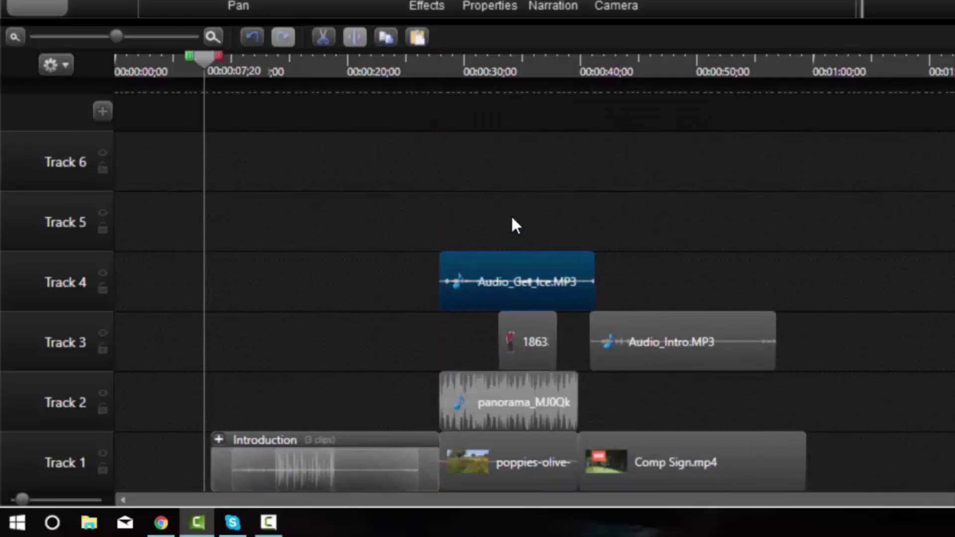
Step: Group the four clips across Tracks 1–4 as 'First Session'
left_click_drag(511, 219, 515, 475)
right_click(514, 467)
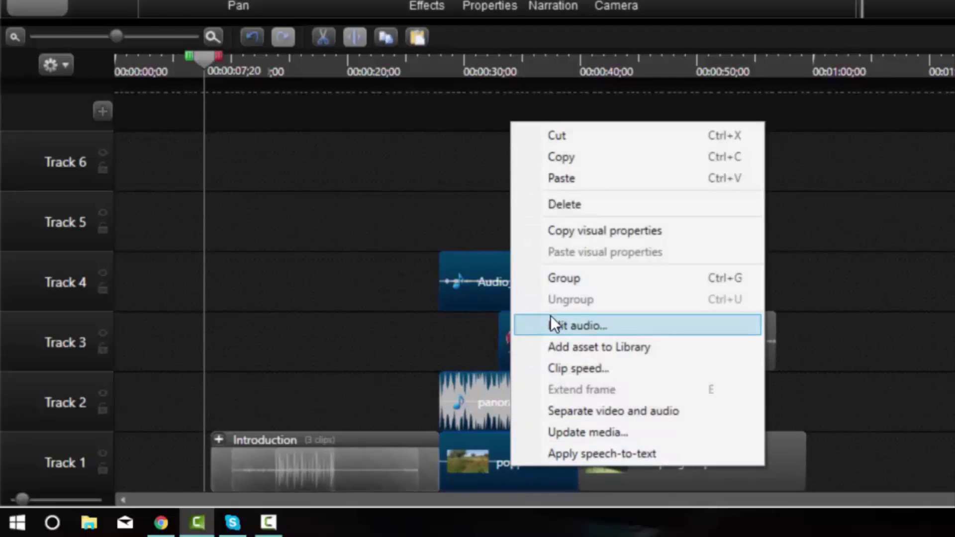
left_click(562, 276)
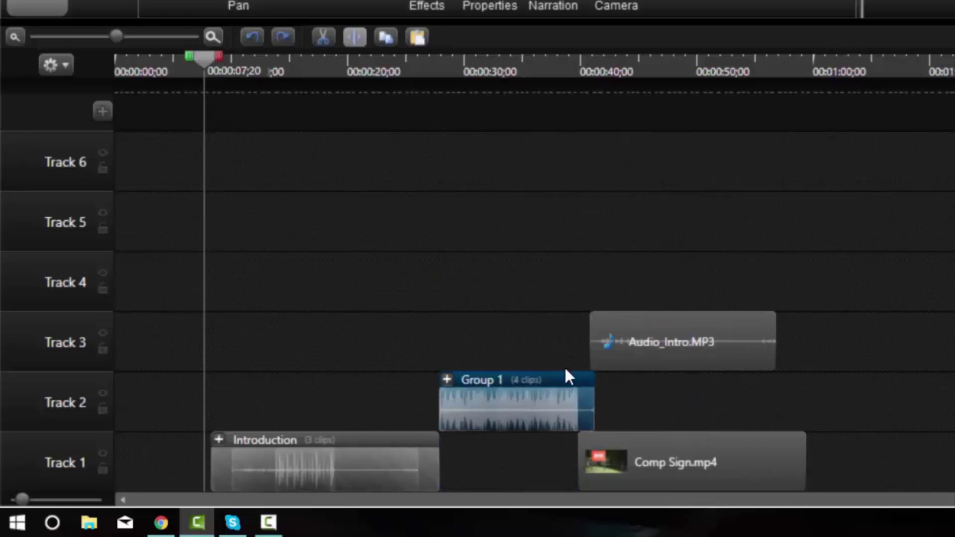
right_click(539, 418)
left_click(562, 353)
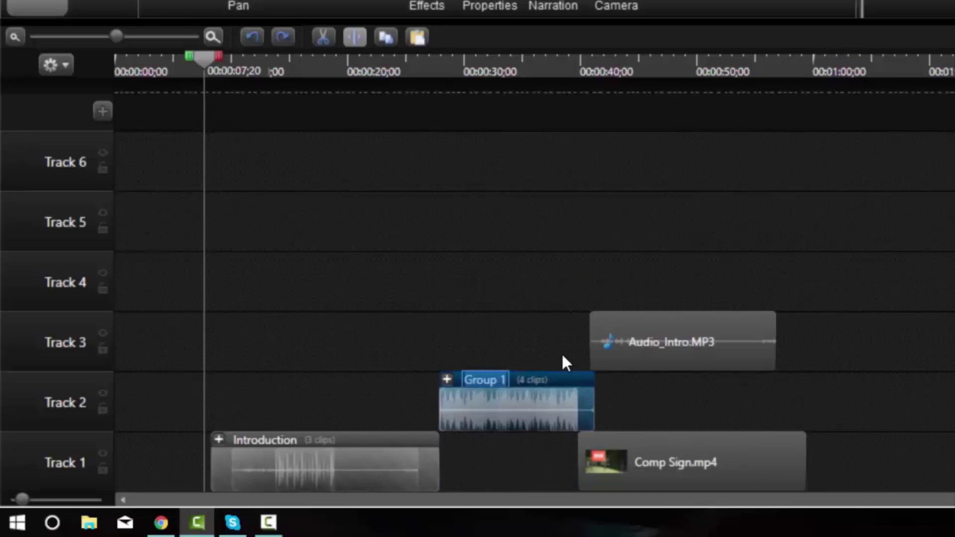
type("First Session")
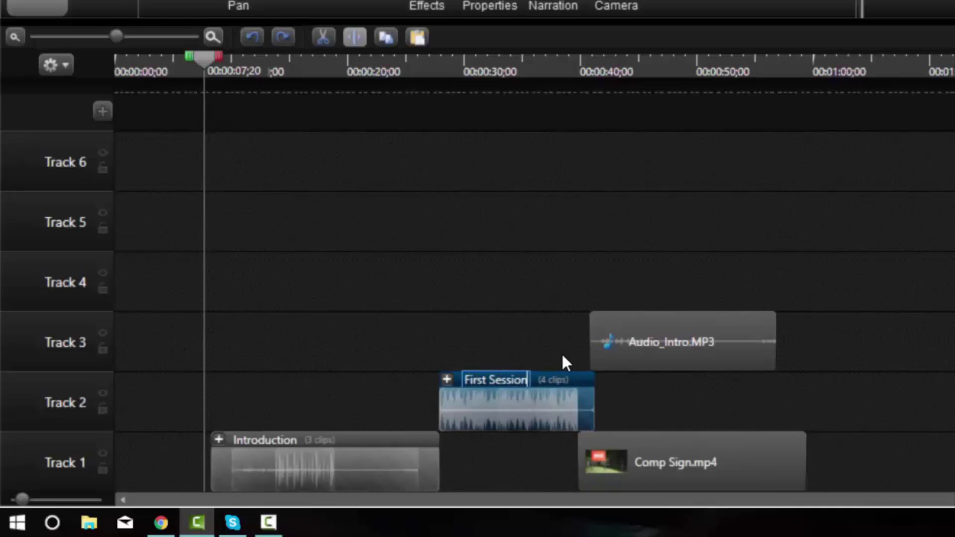
key("Return")
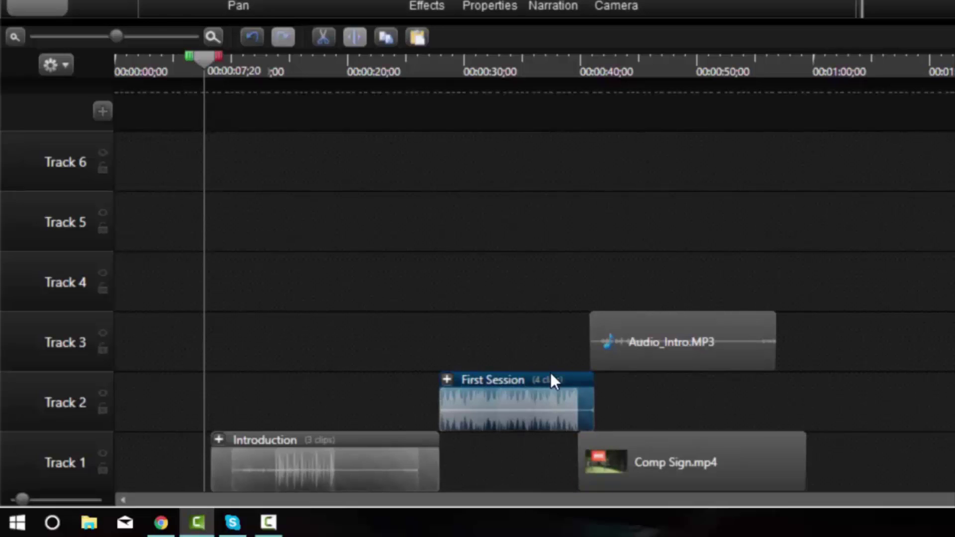
Step: Group Audio_Intro.MP3 and Comp Sign.mp4 as 'Second Session'
left_click_drag(681, 284, 700, 458)
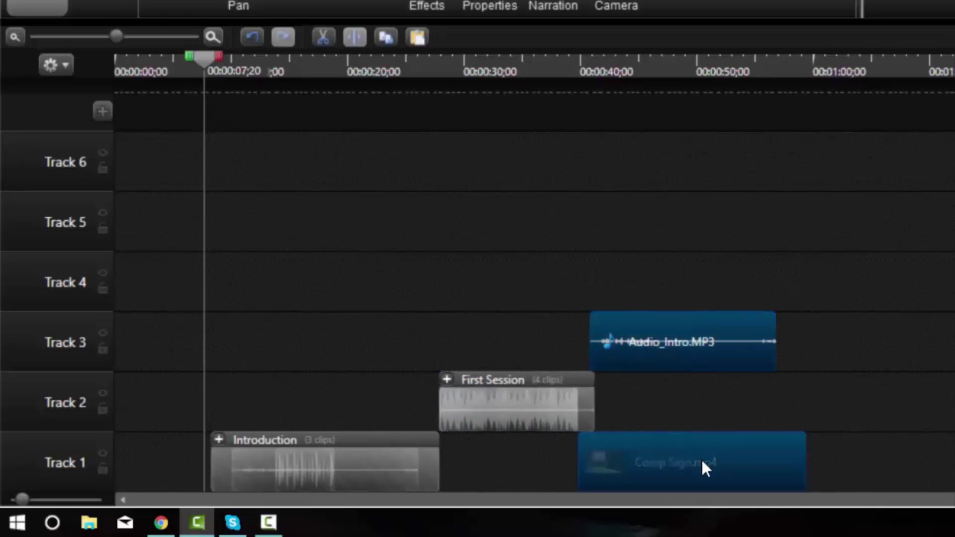
right_click(700, 456)
left_click(749, 266)
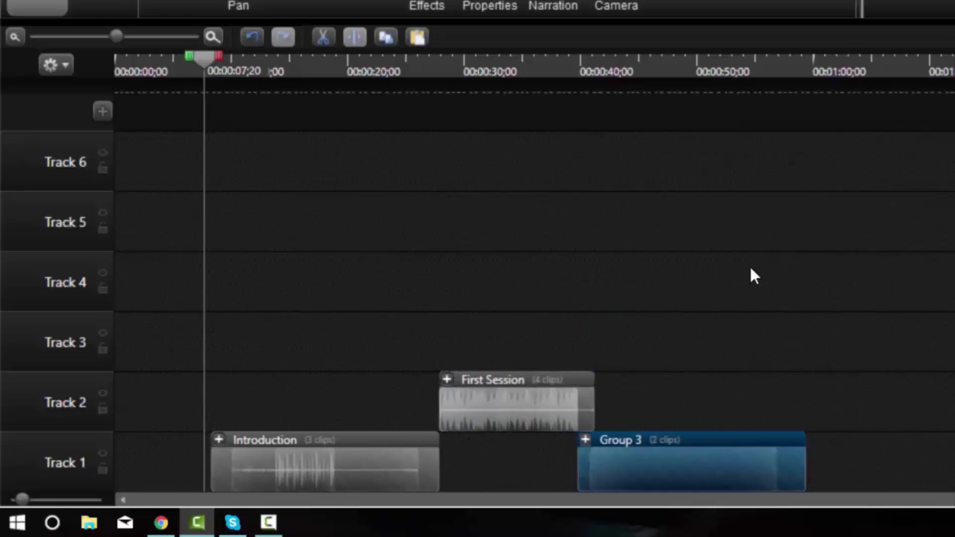
right_click(746, 453)
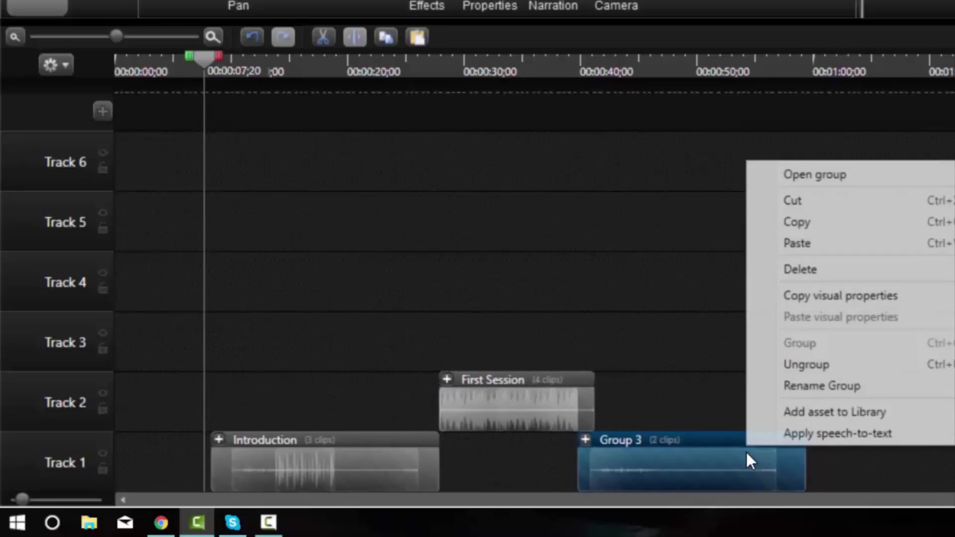
left_click(767, 395)
type("Second Session")
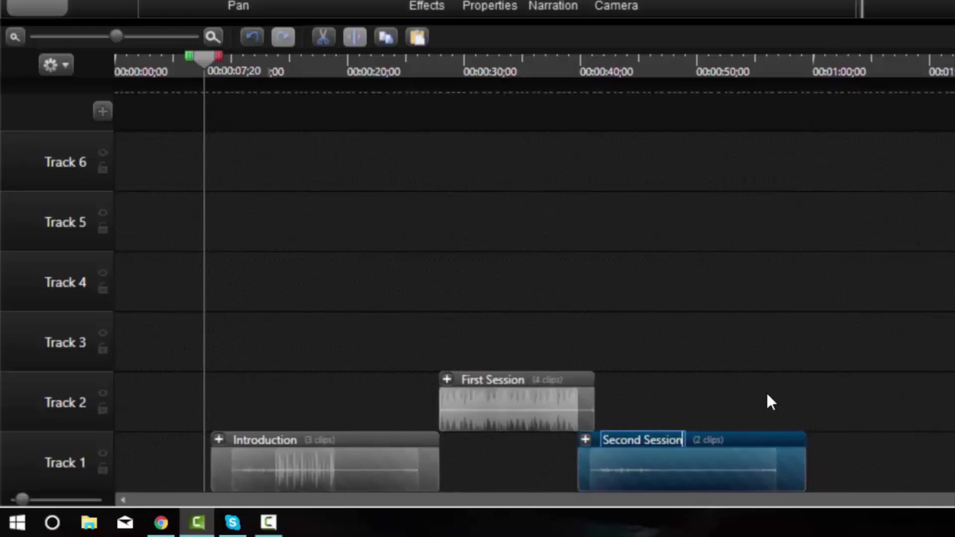
key("Return")
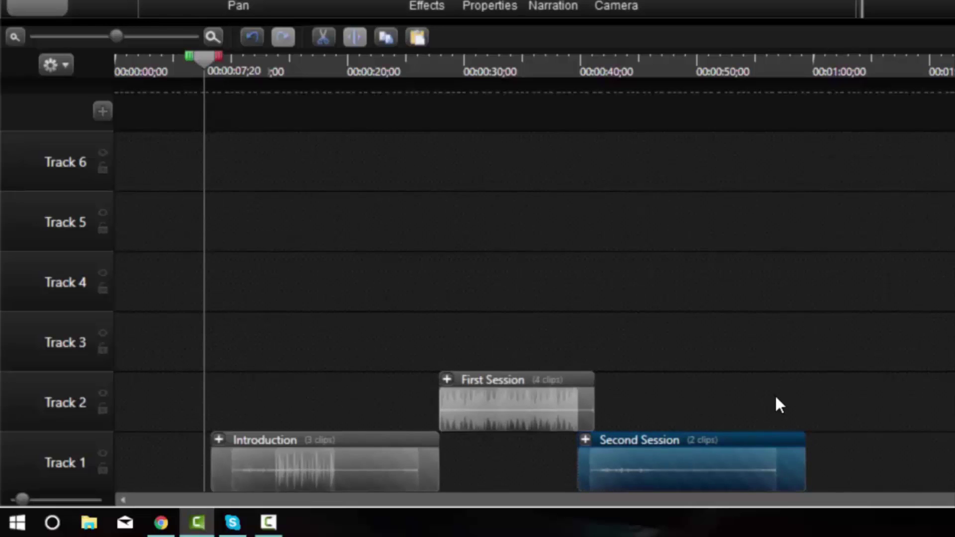
Step: Ungroup the First Session and Introduction groups into separate clips
right_click(711, 467)
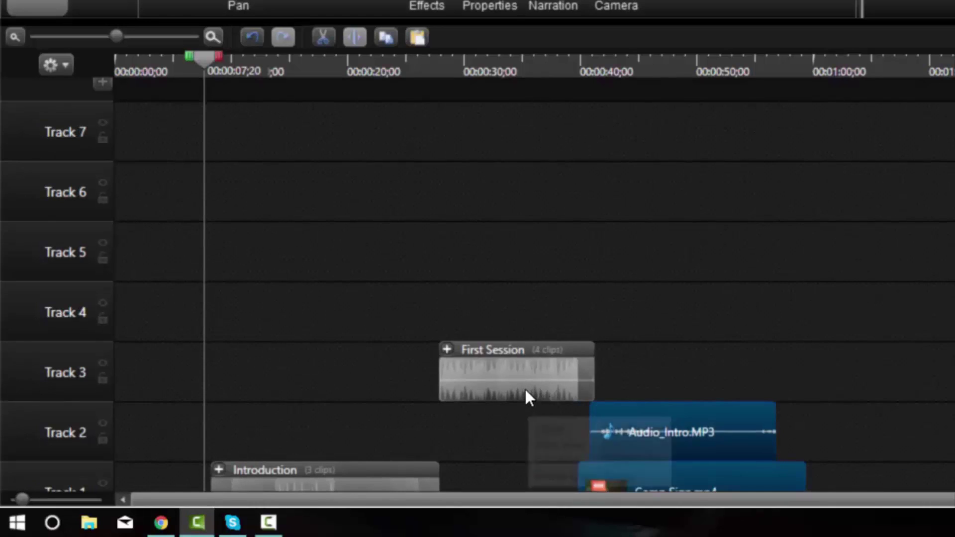
right_click(525, 389)
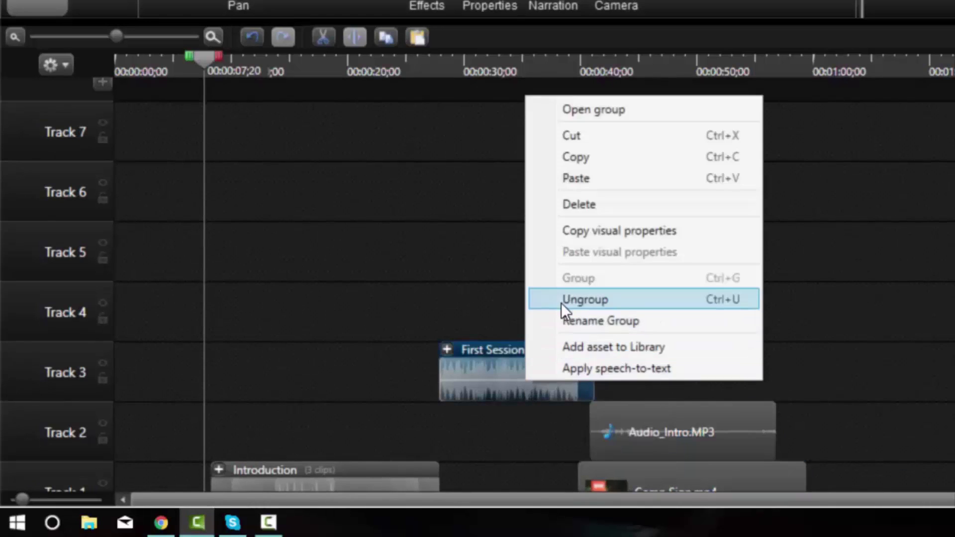
left_click(529, 299)
right_click(357, 445)
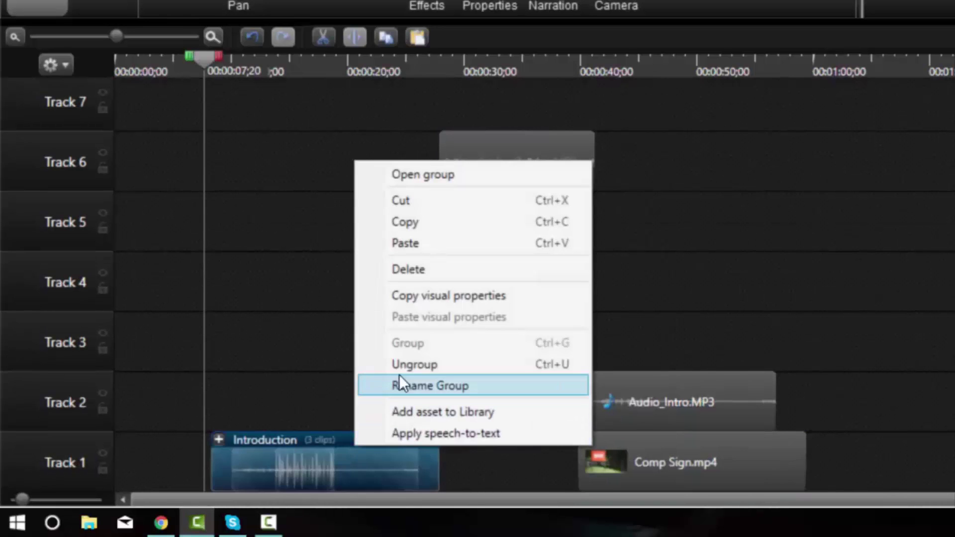
left_click(403, 364)
Step: Move the poppies and panorama clips to Track 2 and Audio_Get_Ice to Track 4
left_click(489, 356)
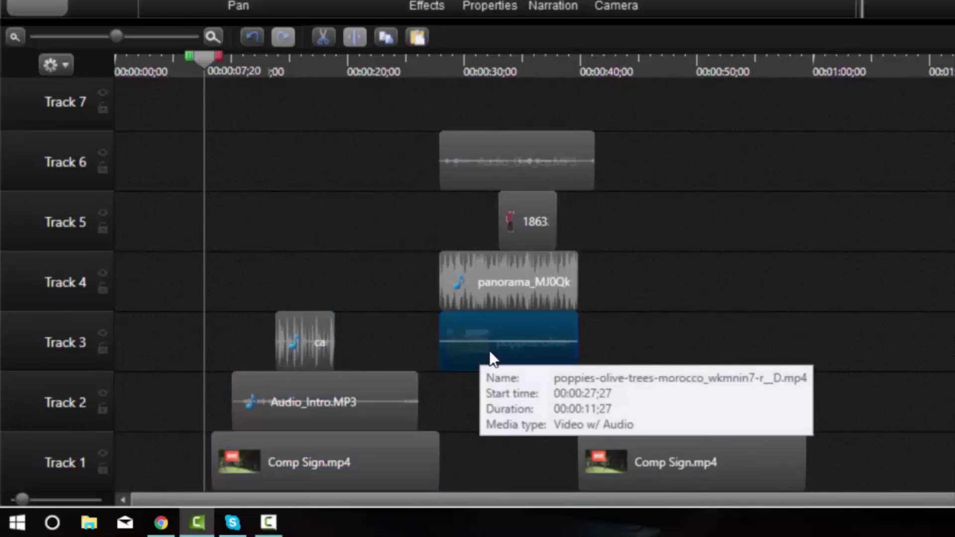
left_click_drag(489, 356, 490, 450)
left_click_drag(491, 306, 489, 425)
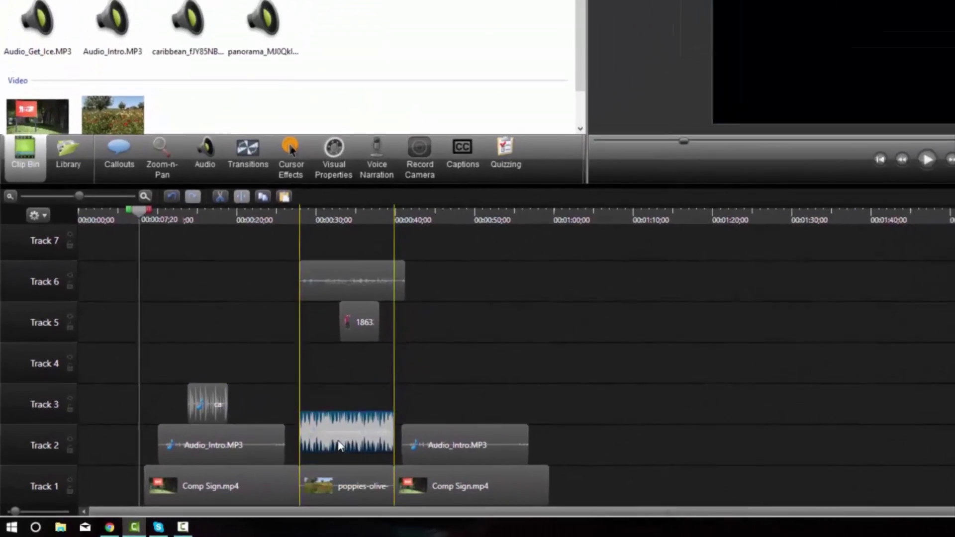
left_click_drag(276, 337, 276, 405)
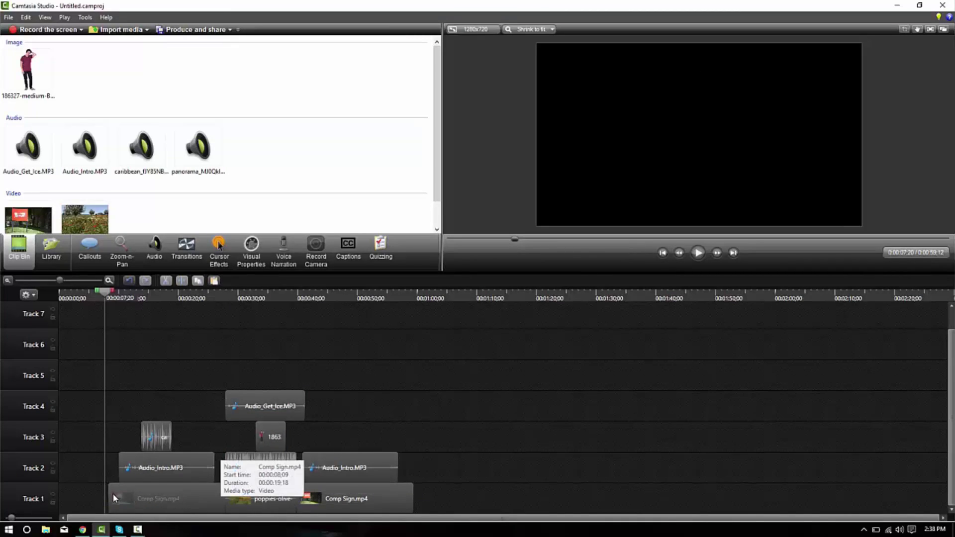
Step: Lift two audio clips to Tracks 6 and 5 and move the 1863 image to Track 2
left_click_drag(114, 497, 114, 498)
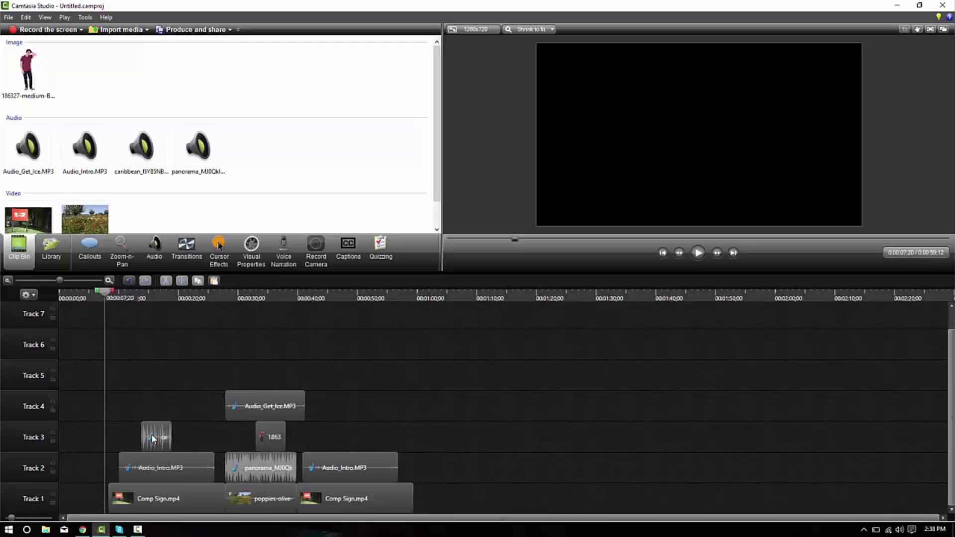
left_click_drag(135, 427, 178, 378)
left_click_drag(267, 440, 155, 470)
Step: At about 13 seconds, place and resize the maroon-shirt cut-out in front of the sign
left_click(144, 297)
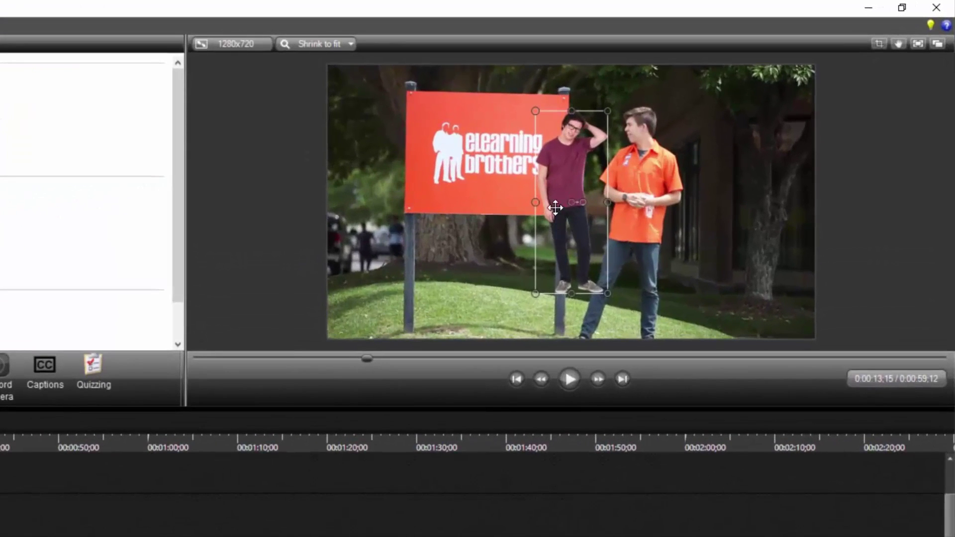
left_click_drag(559, 193, 393, 230)
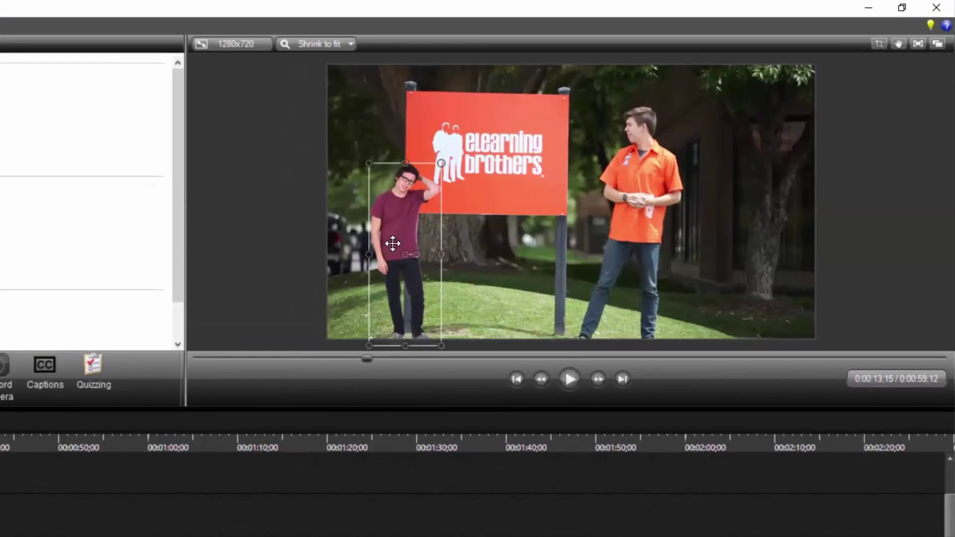
left_click_drag(441, 149, 480, 72)
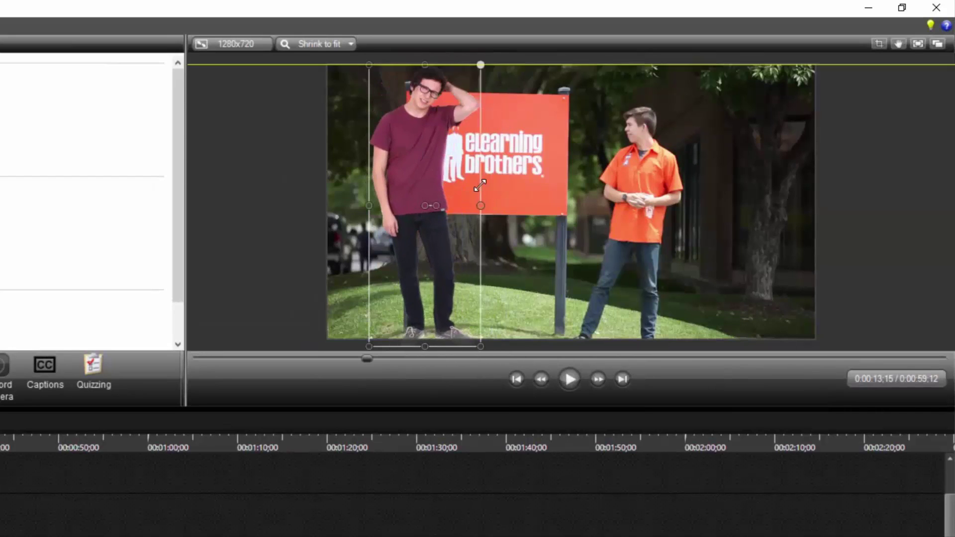
left_click_drag(426, 181, 431, 192)
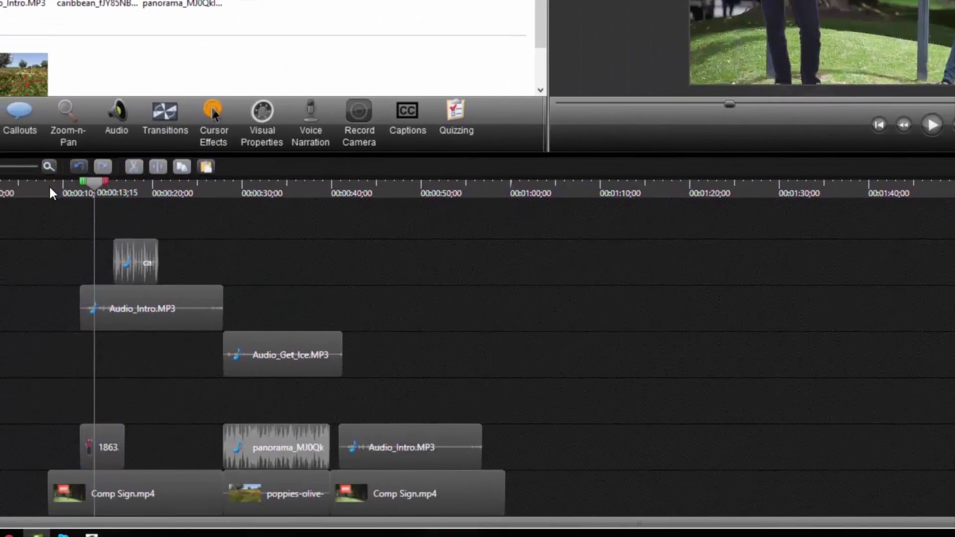
left_click_drag(54, 193, 80, 192)
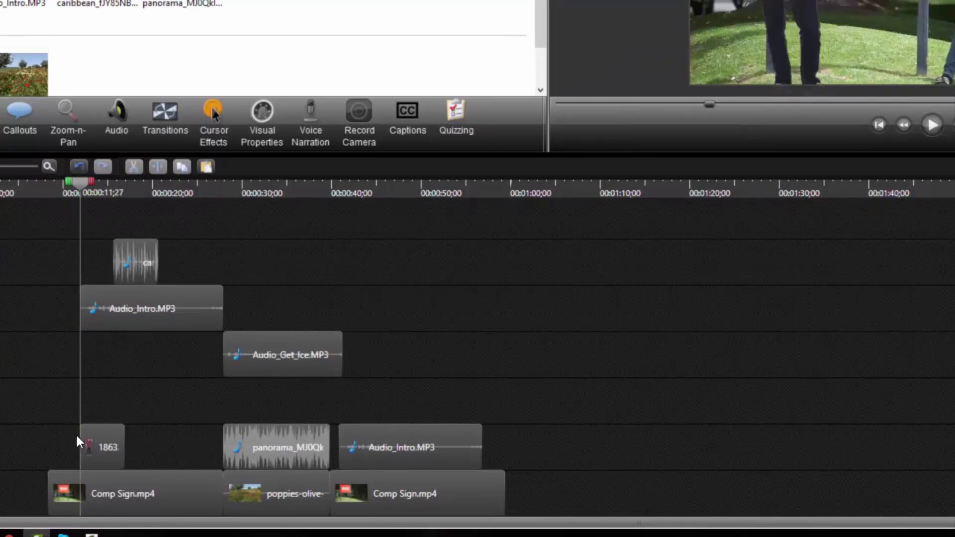
Step: Group the 1863 image and Comp Sign.mp4 into Group 1 and add an animation
left_click_drag(77, 441, 124, 494)
right_click(124, 494)
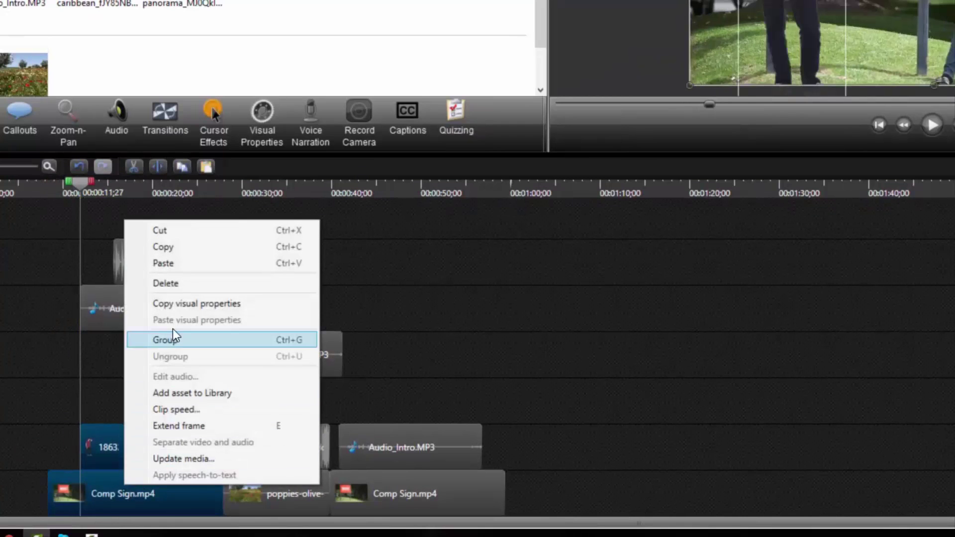
left_click(169, 339)
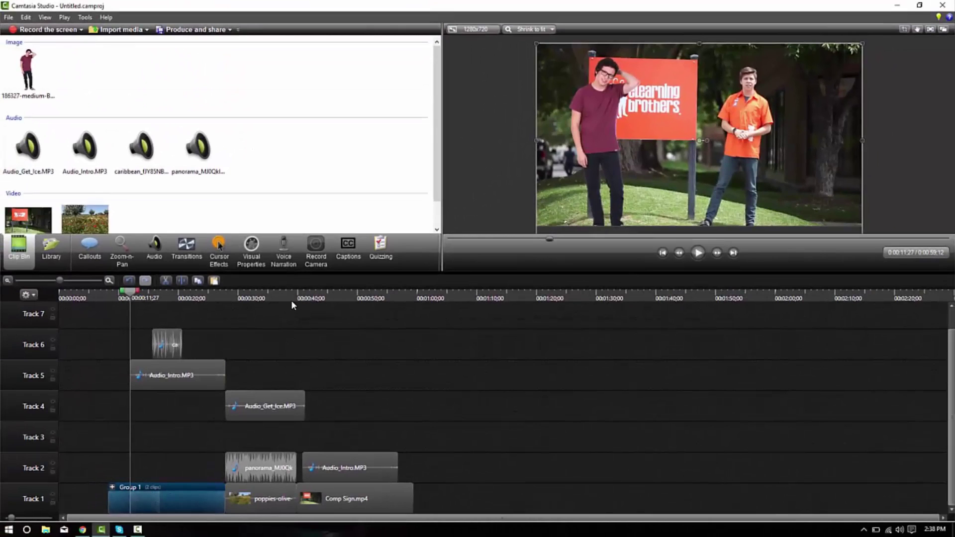
left_click(252, 256)
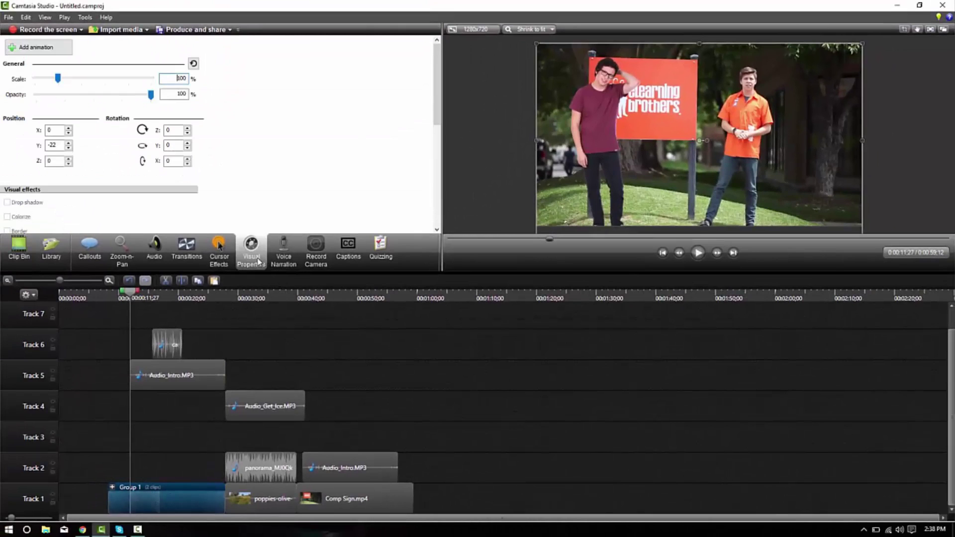
left_click(40, 48)
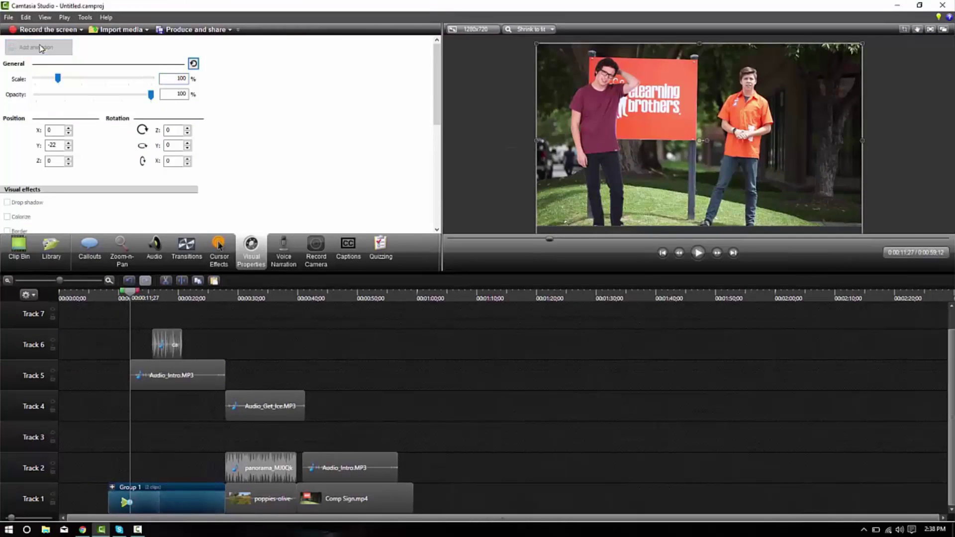
Step: Animate Group 1 sliding off the canvas to the left, starting later, and preview it
left_click(109, 281)
left_click(448, 298)
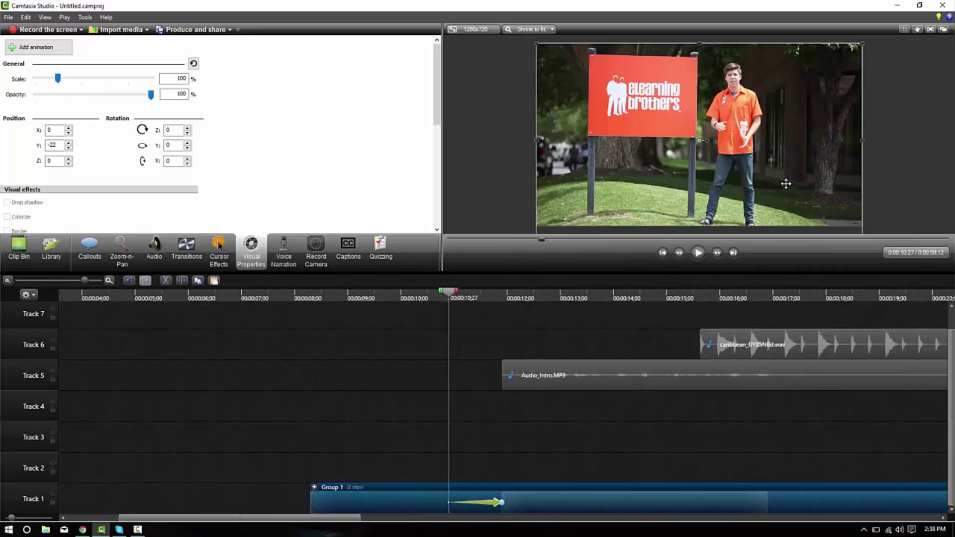
left_click_drag(785, 183, 456, 181)
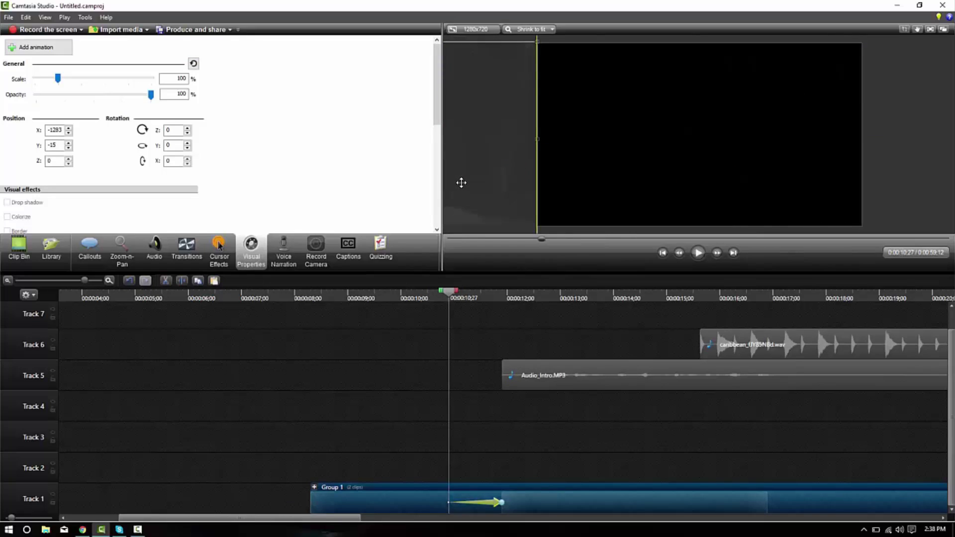
left_click_drag(461, 184, 461, 185)
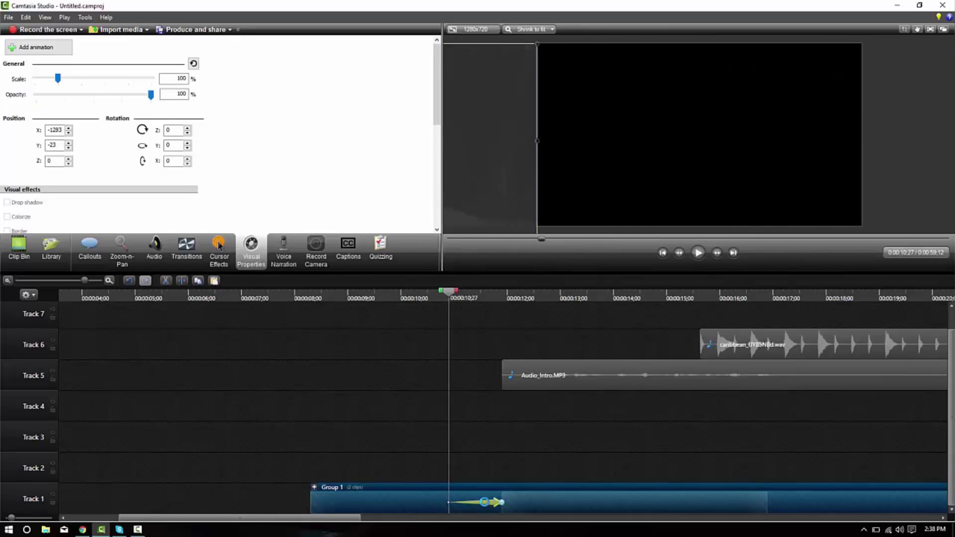
left_click_drag(449, 503, 501, 502)
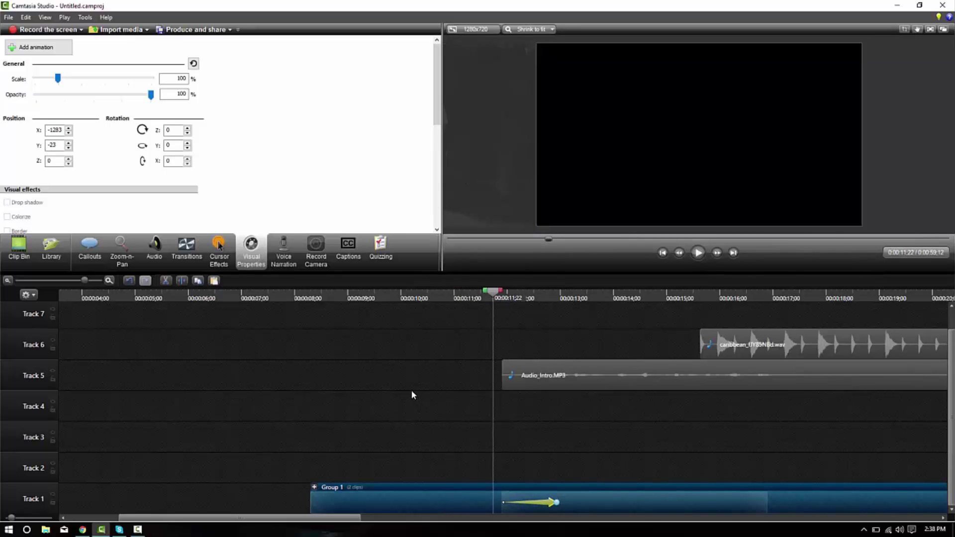
key("space")
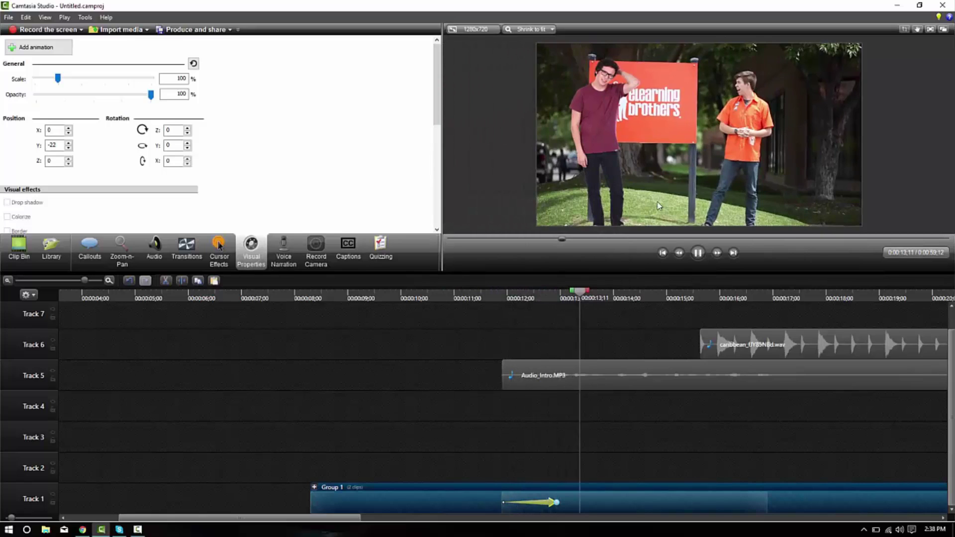
left_click(639, 179)
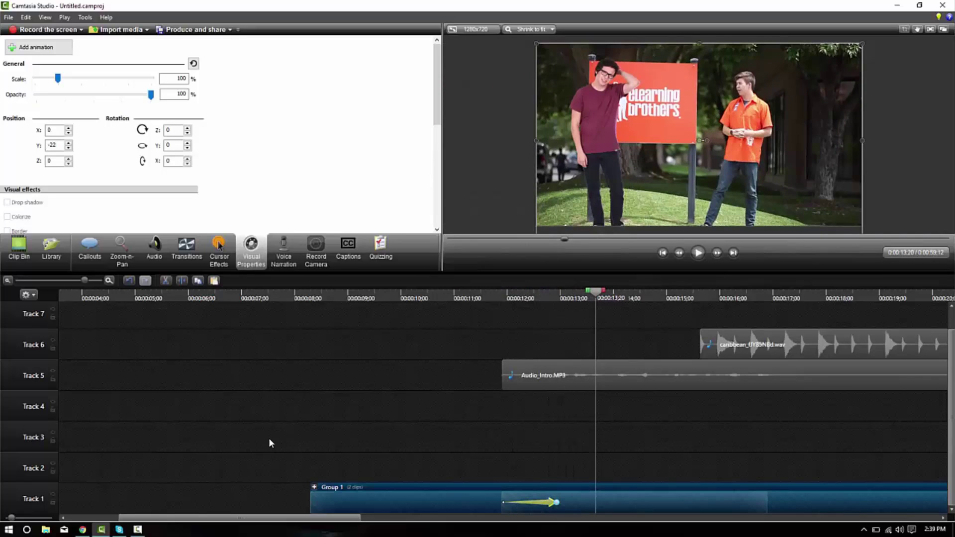
Step: Delete the animation and ungroup Group 1 into its clips
left_click(545, 503)
key("Delete")
right_click(544, 499)
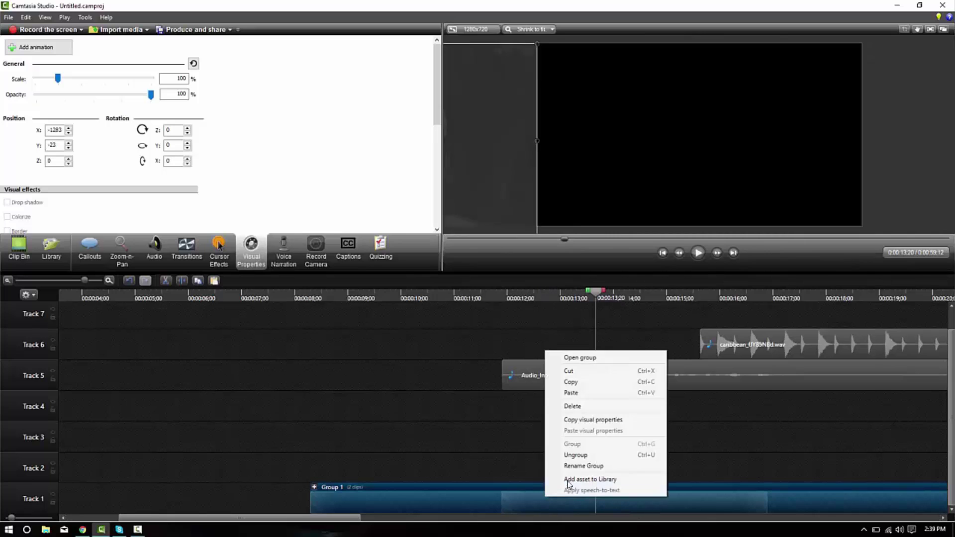
left_click(570, 453)
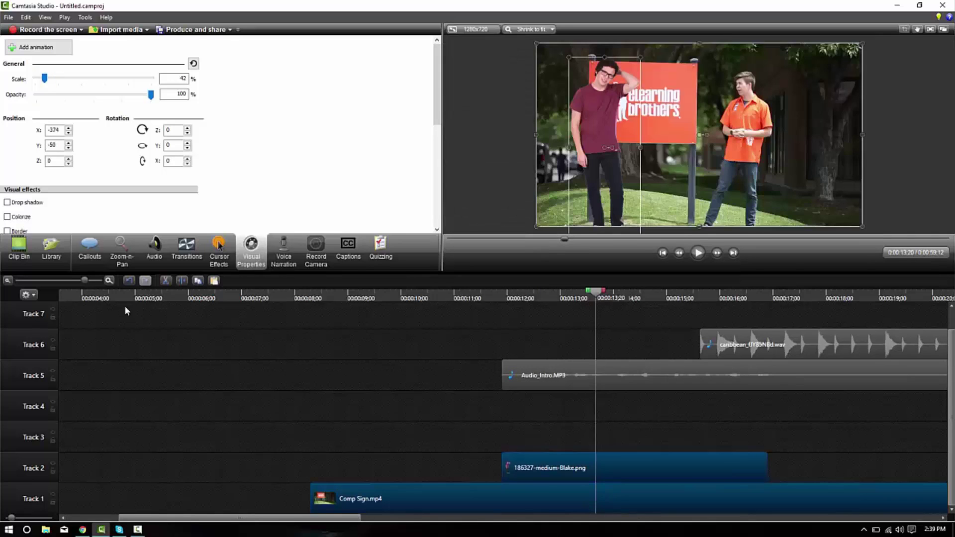
Step: Zoom out and move the caribbean and Audio_Intro clips down to Tracks 4 and 3
left_click(8, 281)
left_click(8, 281)
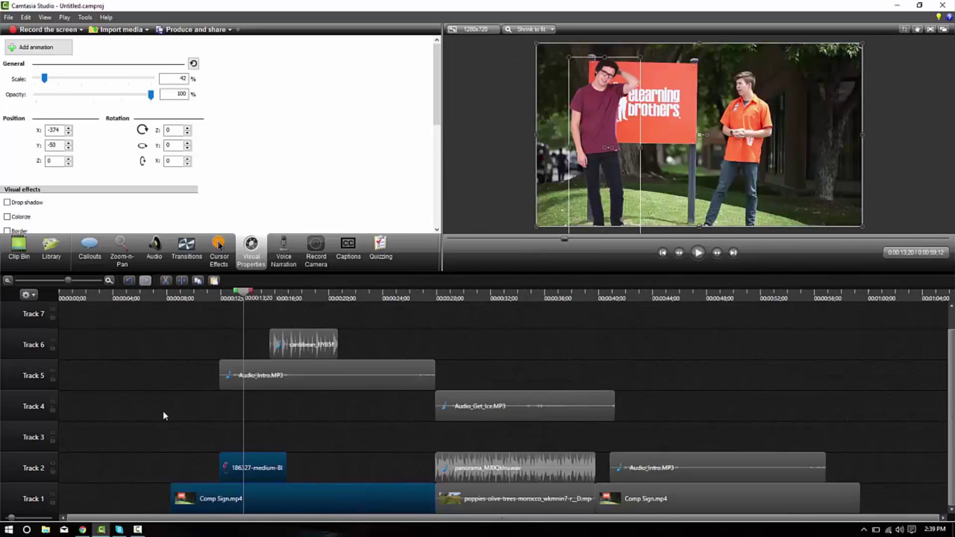
left_click_drag(265, 315, 321, 450)
Step: Preview around 43 seconds and shift the later Audio_Intro.MP3 slightly right to sync
left_click(226, 388)
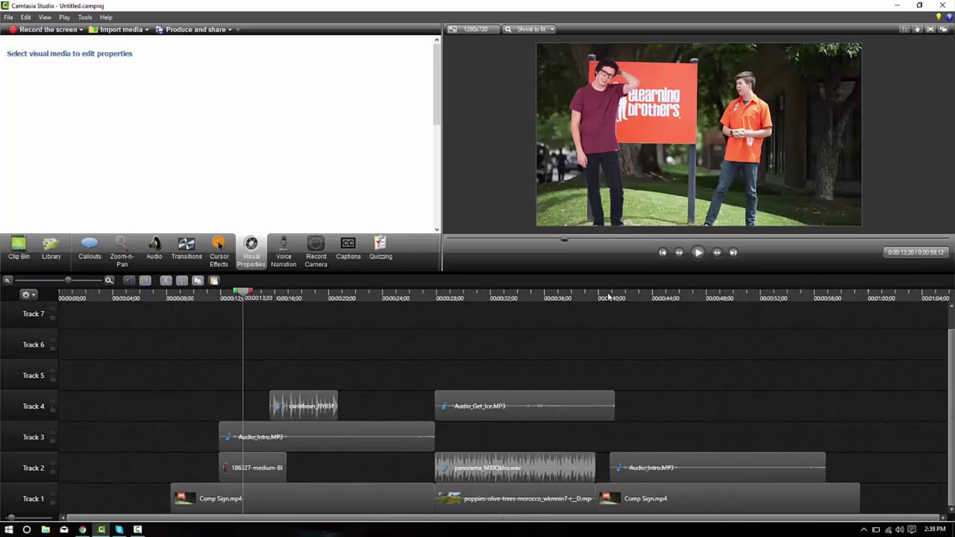
left_click_drag(609, 297, 707, 334)
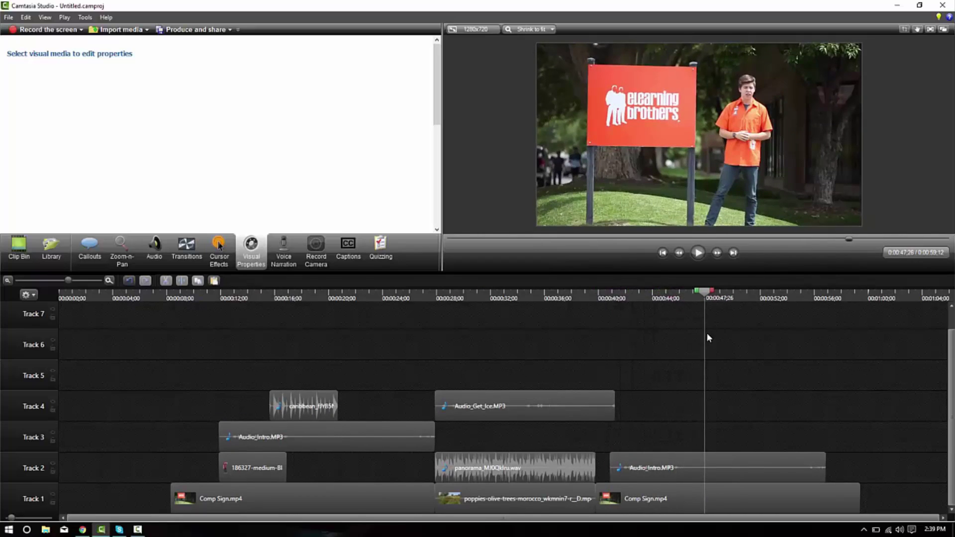
left_click_drag(671, 474, 689, 484)
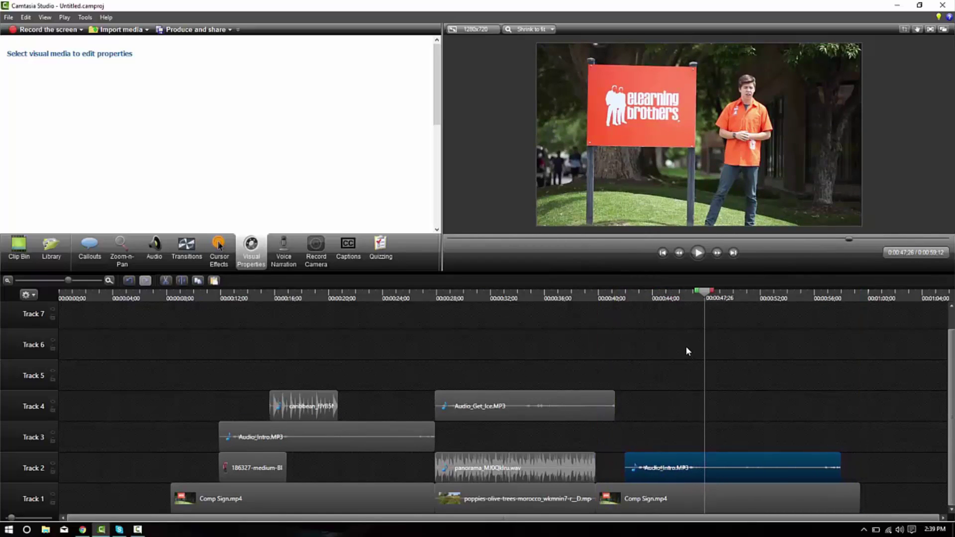
left_click(640, 299)
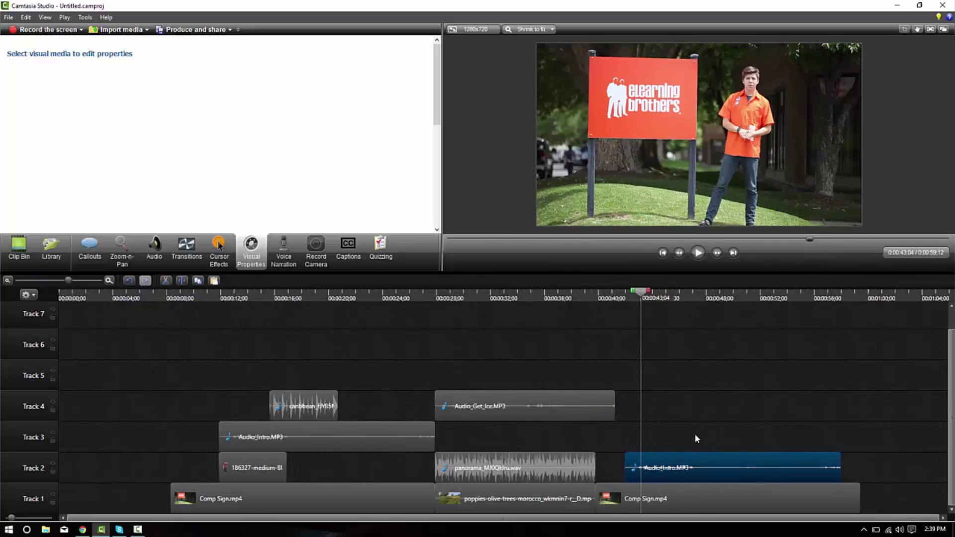
Step: Group the Track 2 audio with the Track 1 Comp Sign.mp4 and scrub to check sync
left_click_drag(696, 437, 704, 504)
right_click(704, 503)
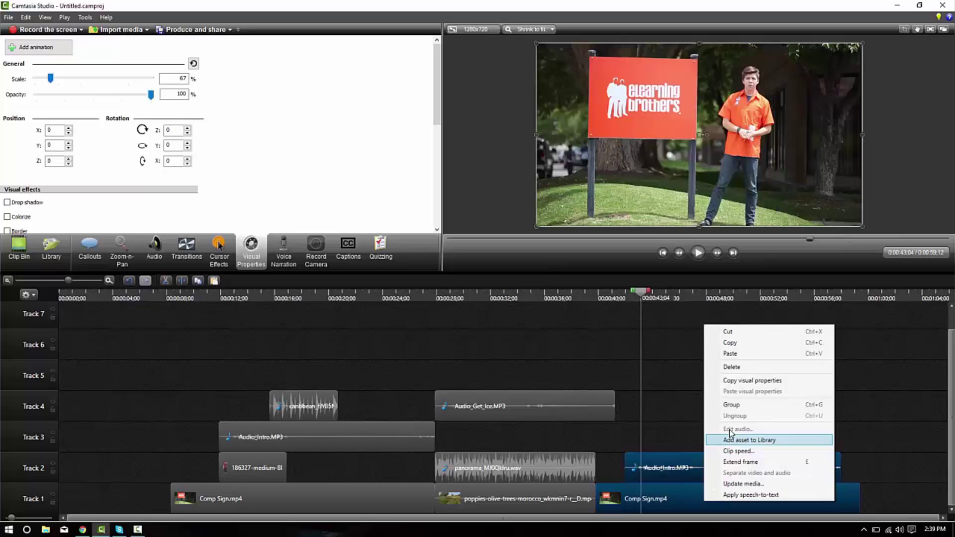
left_click(730, 404)
left_click(729, 299)
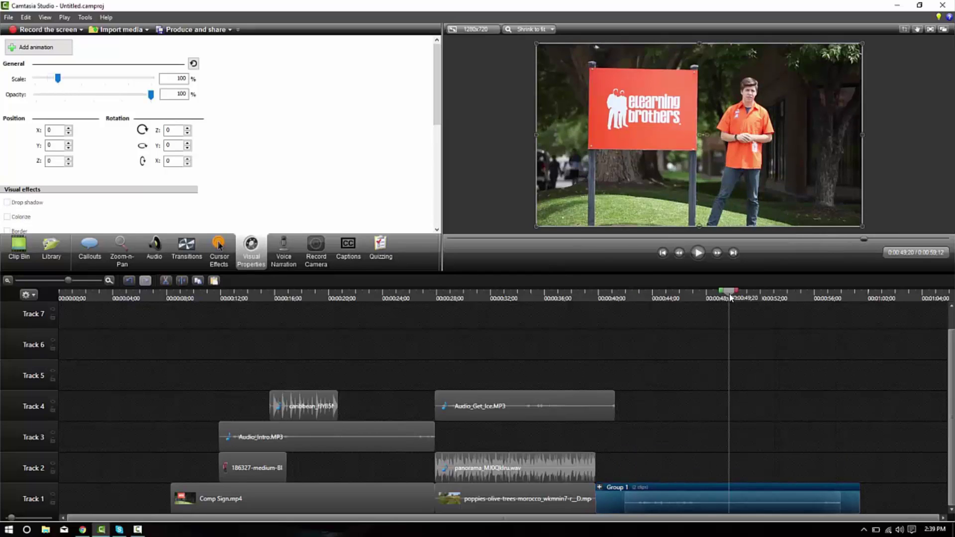
left_click_drag(730, 297, 709, 303)
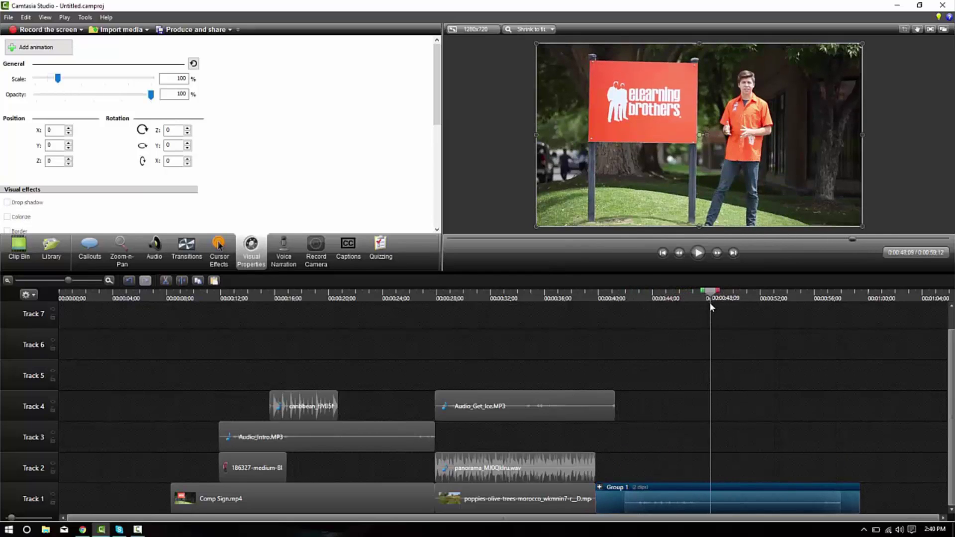
left_click_drag(682, 497, 675, 517)
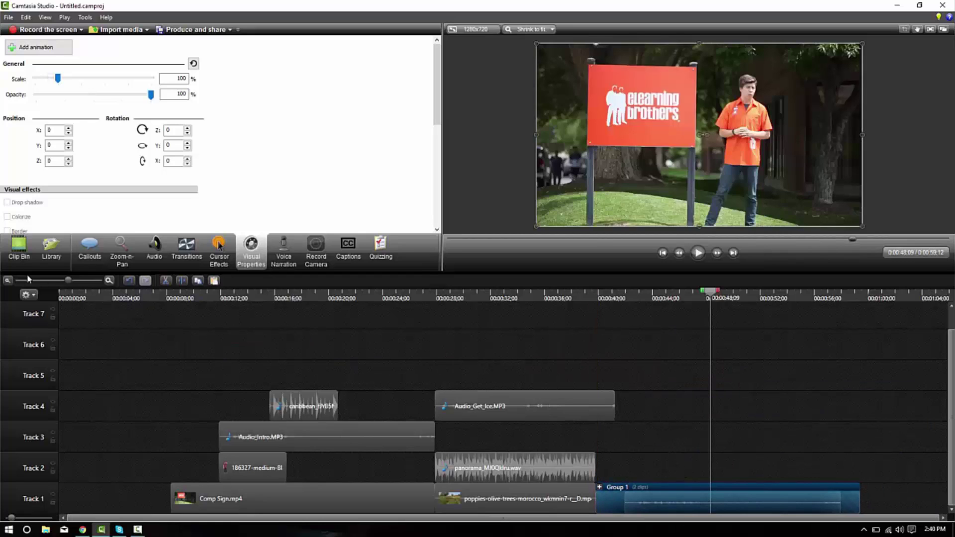
left_click(11, 254)
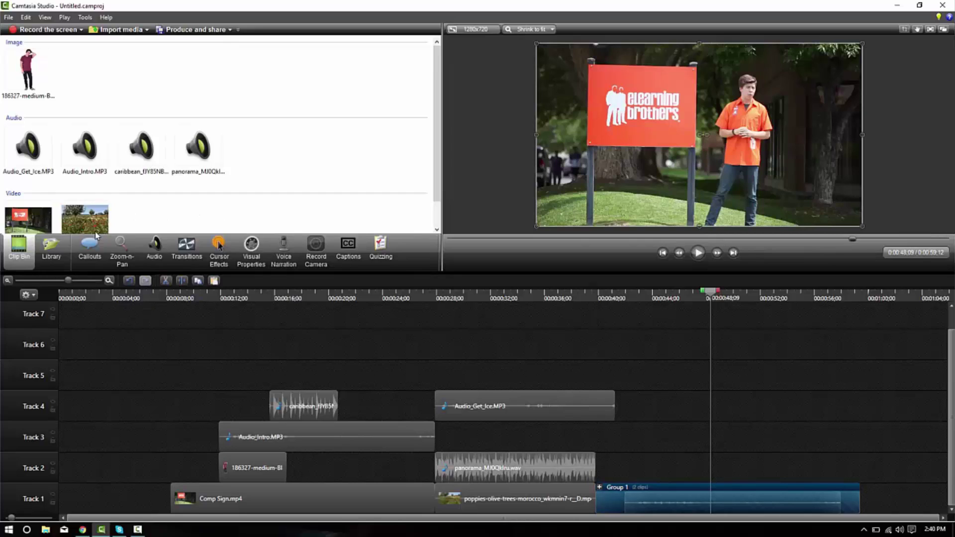
Step: Shift all clips right and place the BlueMountain - Title template at the timeline start
left_click(57, 248)
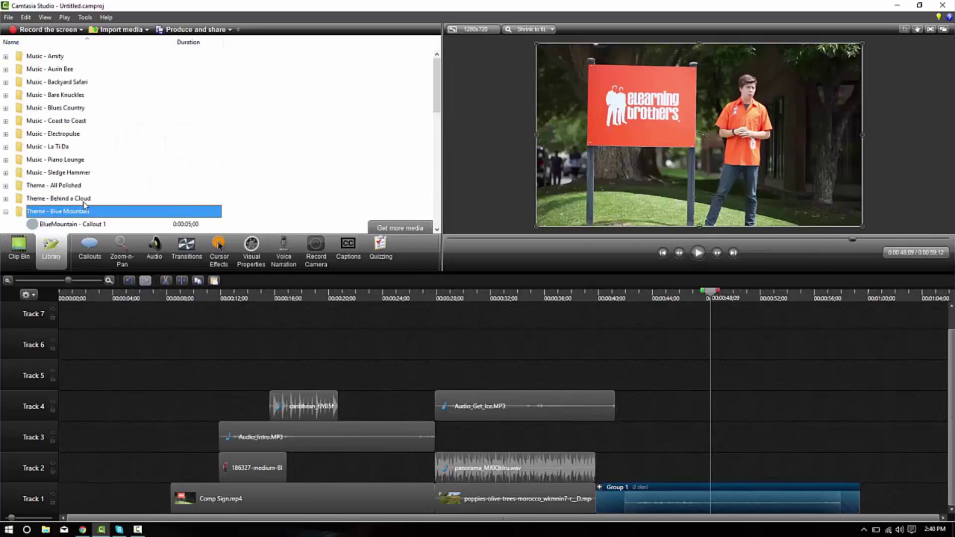
scroll(139, 151, "down", 3)
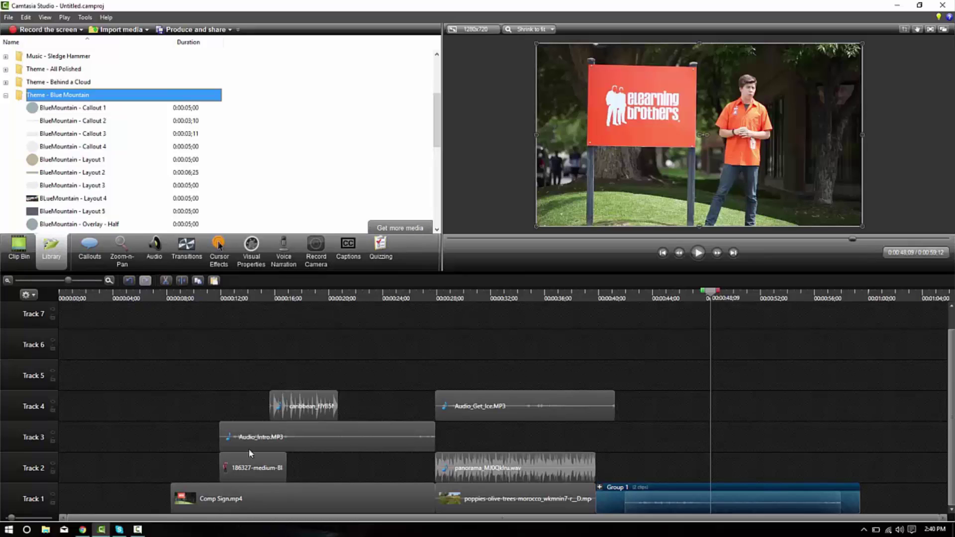
left_click_drag(186, 373, 725, 500)
left_click_drag(221, 427, 291, 426)
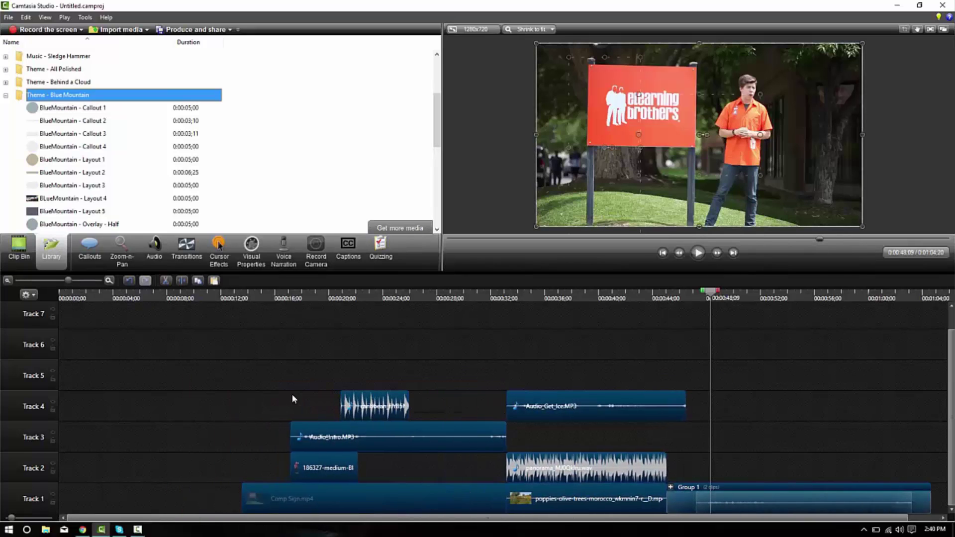
left_click(292, 397)
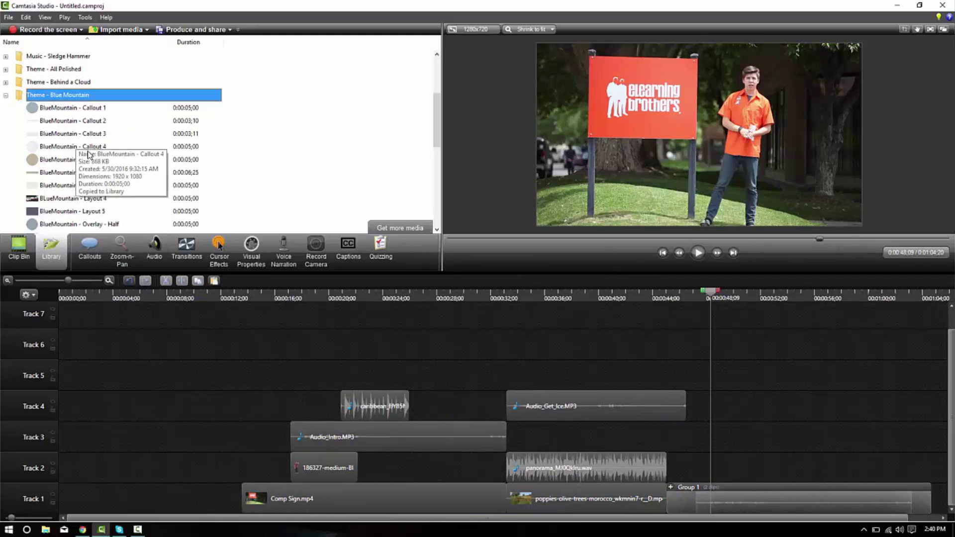
scroll(166, 205, "down", 2)
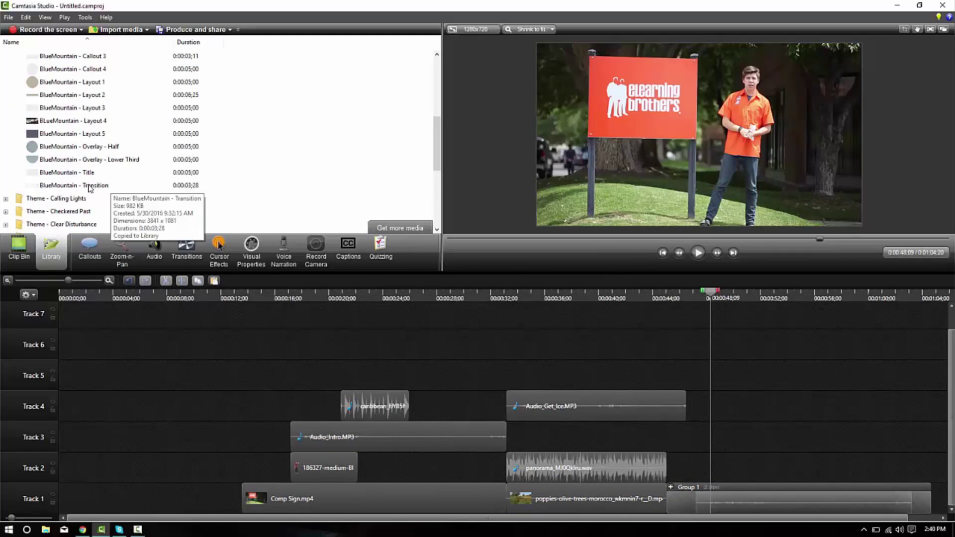
left_click_drag(49, 173, 119, 207)
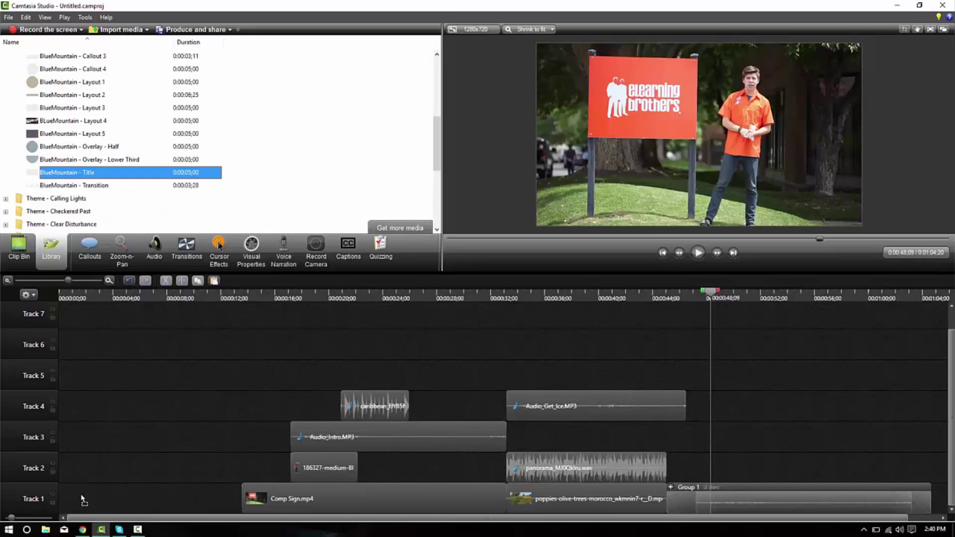
mouse_move(82, 498)
left_mouse_down()
mouse_move(99, 502)
mouse_move(72, 503)
left_mouse_up()
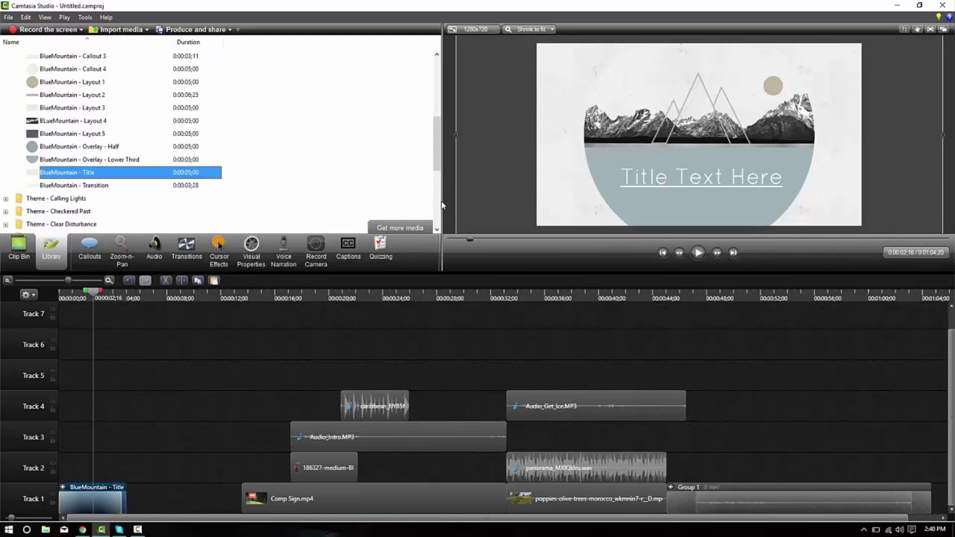
Step: Set the editing dimensions to 1080p HD (1920x1080)
left_click(490, 32)
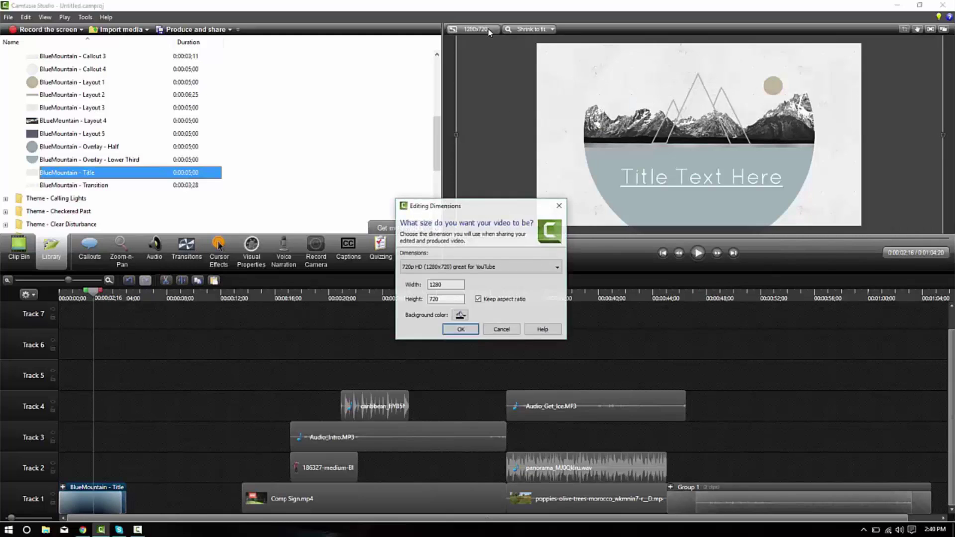
left_click(457, 269)
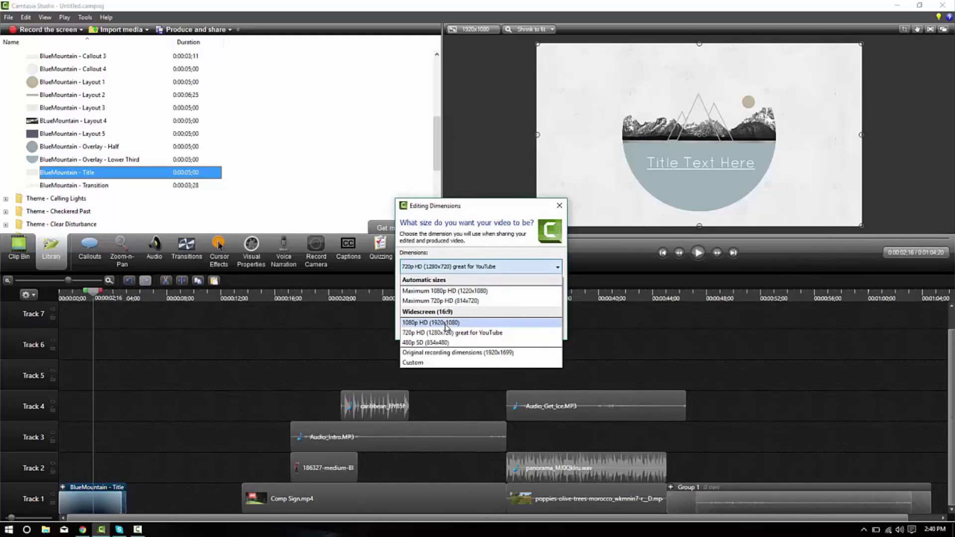
left_click(431, 322)
left_click(466, 330)
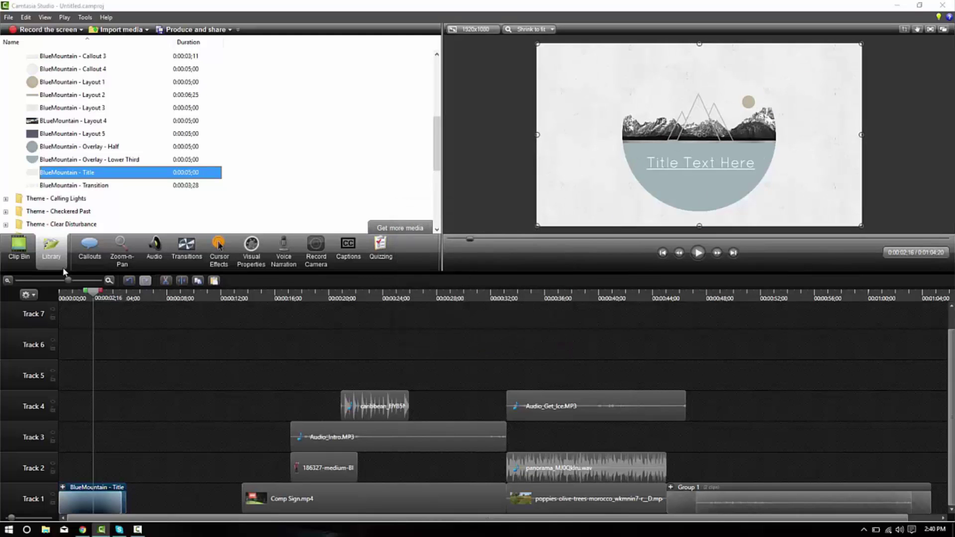
left_click(81, 299)
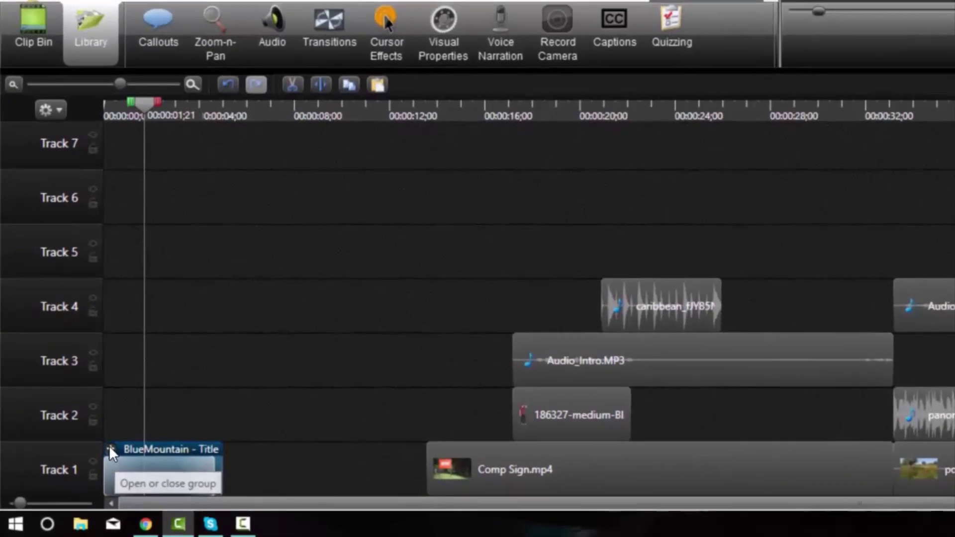
Step: Expand the BlueMountain - Title group to view its clips, then collapse it
left_click(89, 466)
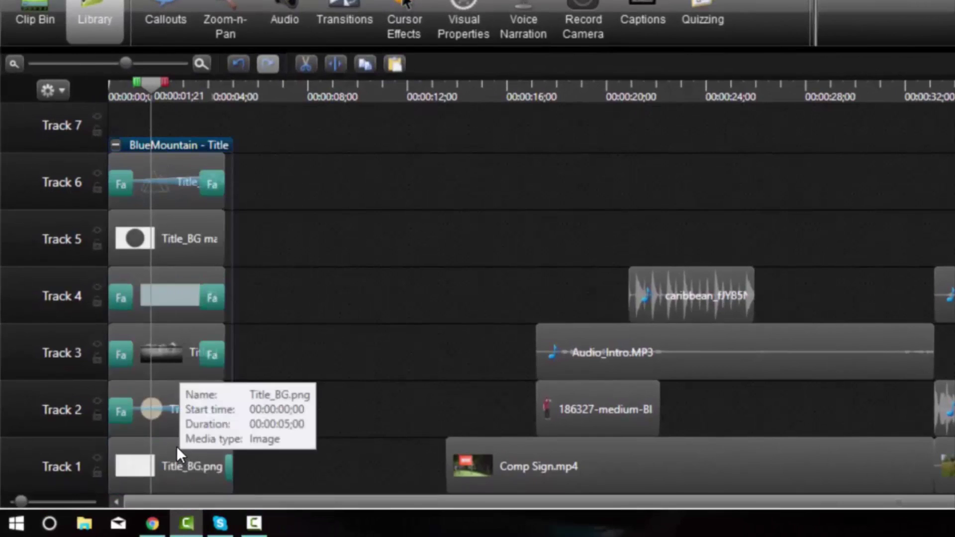
scroll(178, 423, "up", 1)
scroll(165, 225, "down", 1)
scroll(177, 350, "up", 1)
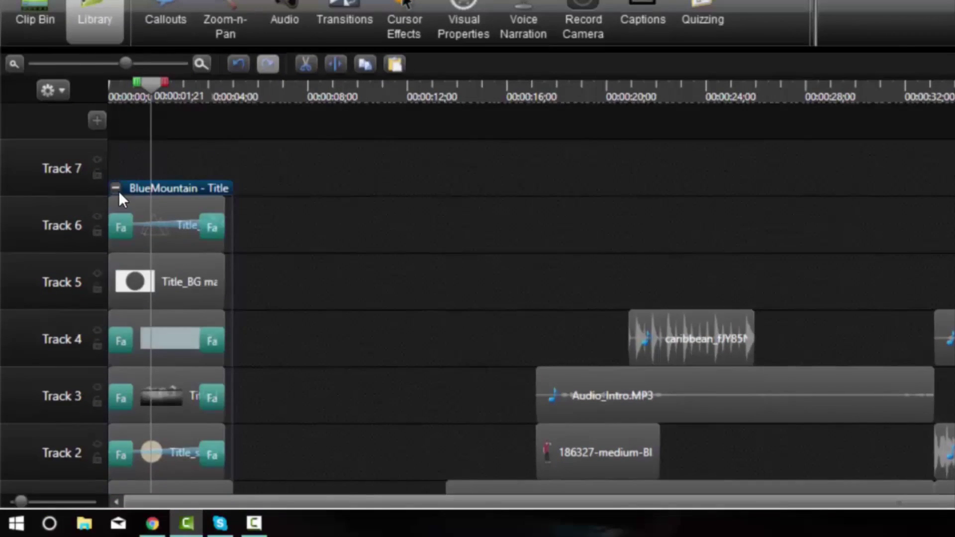
left_click(116, 188)
scroll(187, 212, "down", 1)
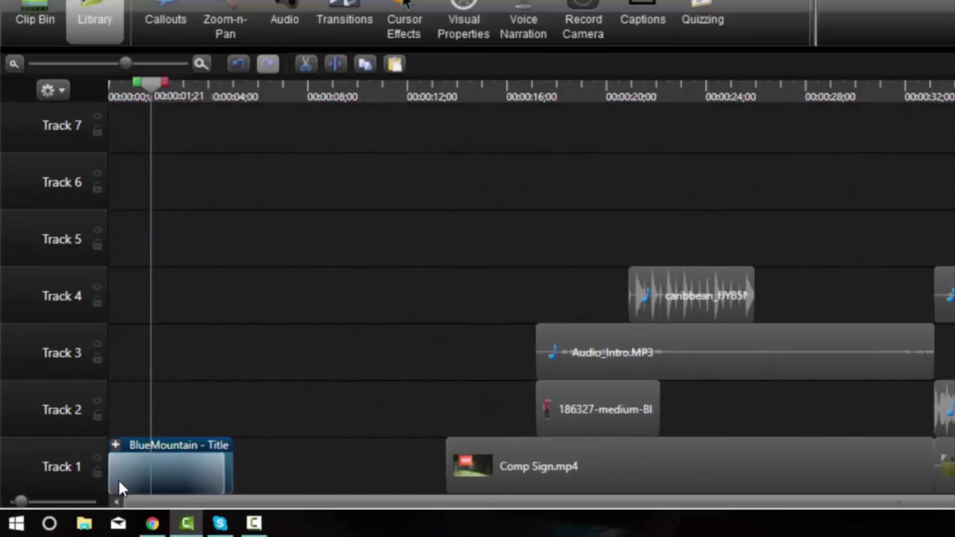
Step: Zoom the timeline in twice and expand and collapse the group again
left_click(195, 64)
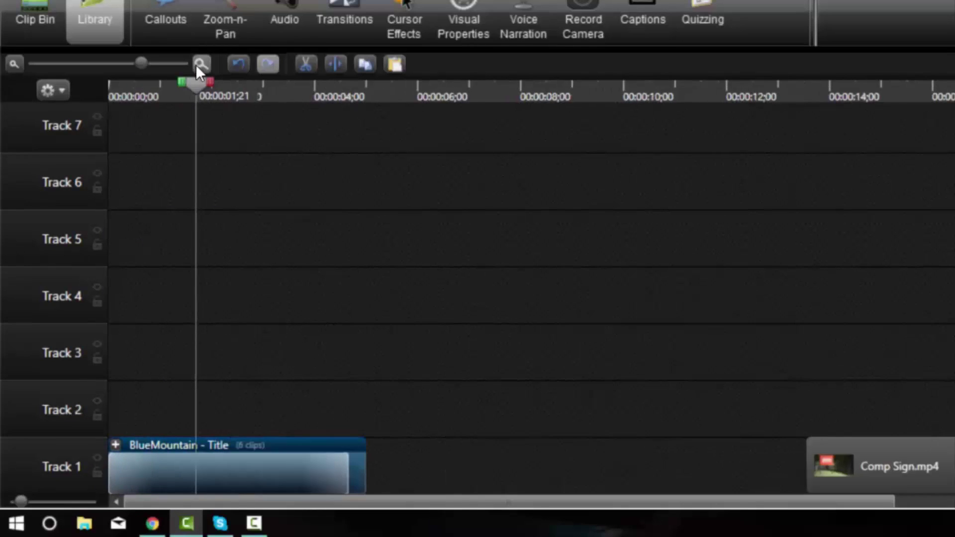
left_click(203, 66)
left_click(116, 445)
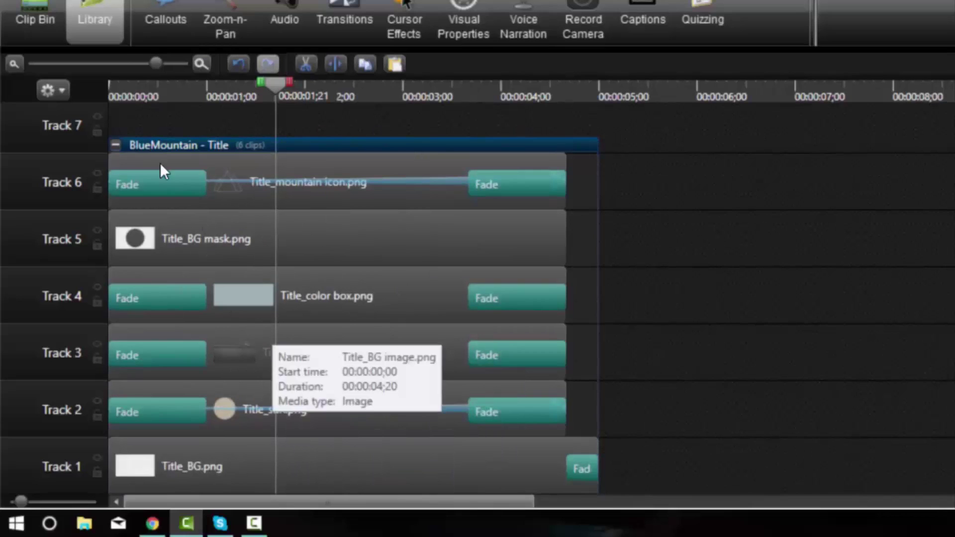
left_click(115, 145)
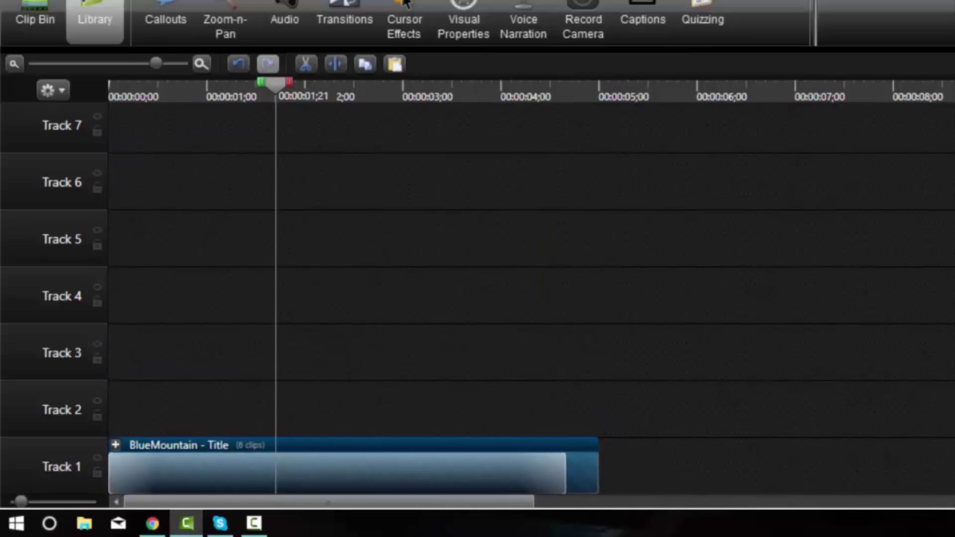
Step: Move Comp Sign.mp4 onto Track 2 near 0:00;10 and set the playhead to about 2 seconds
left_click_drag(657, 467, 681, 238)
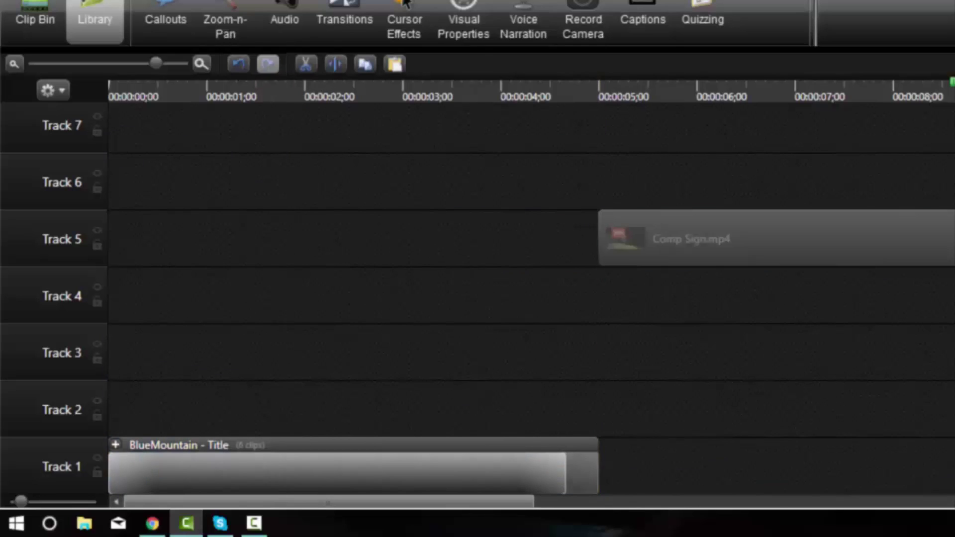
left_click_drag(900, 240, 455, 421)
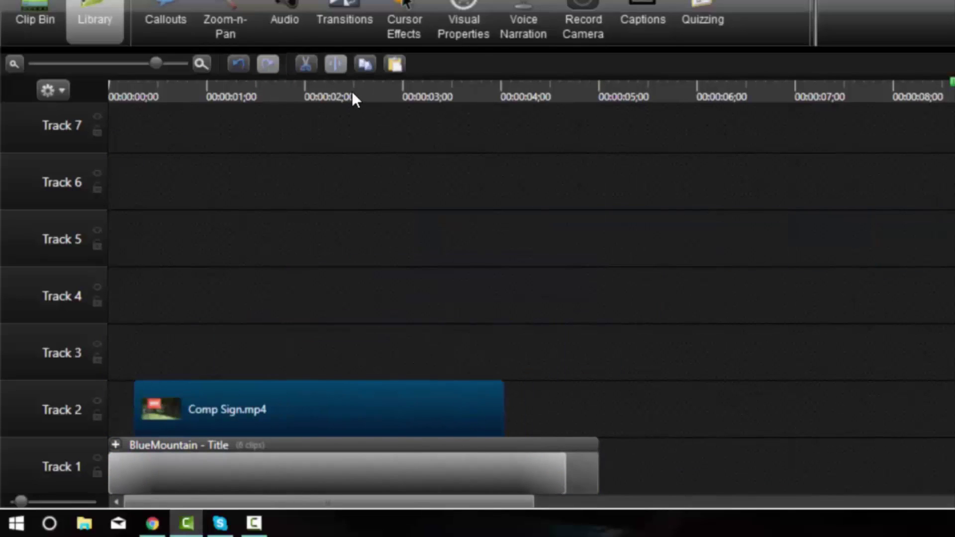
left_click_drag(351, 94, 318, 93)
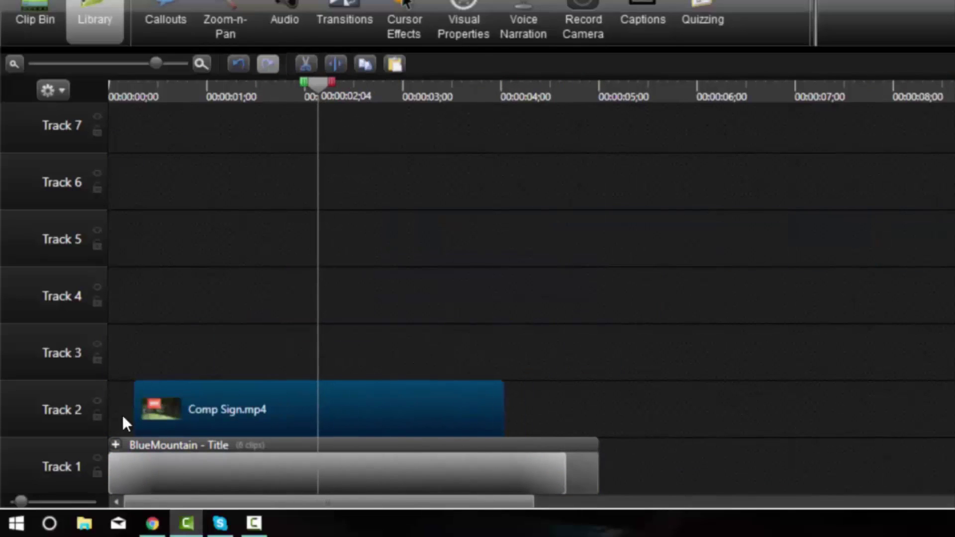
left_click(116, 443)
scroll(402, 347, "up", 1)
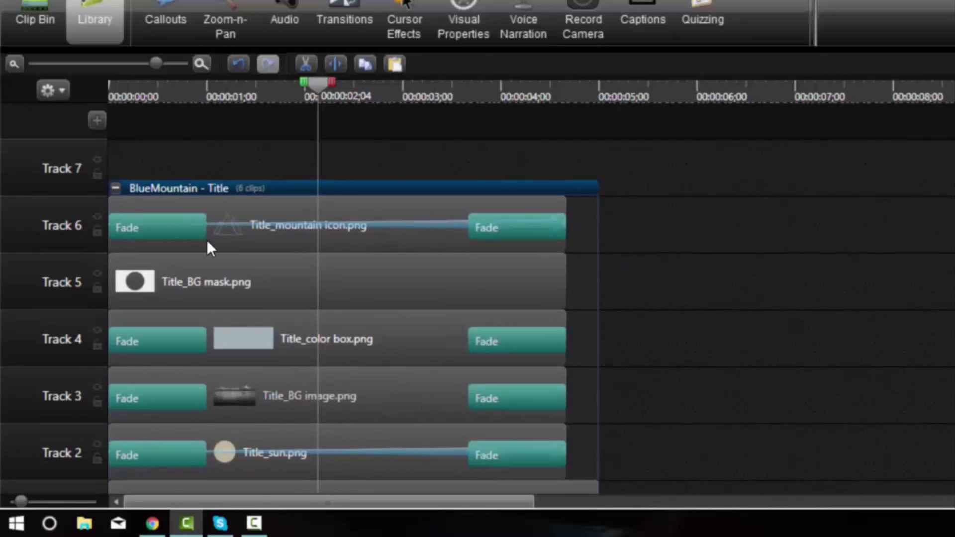
left_click(117, 188)
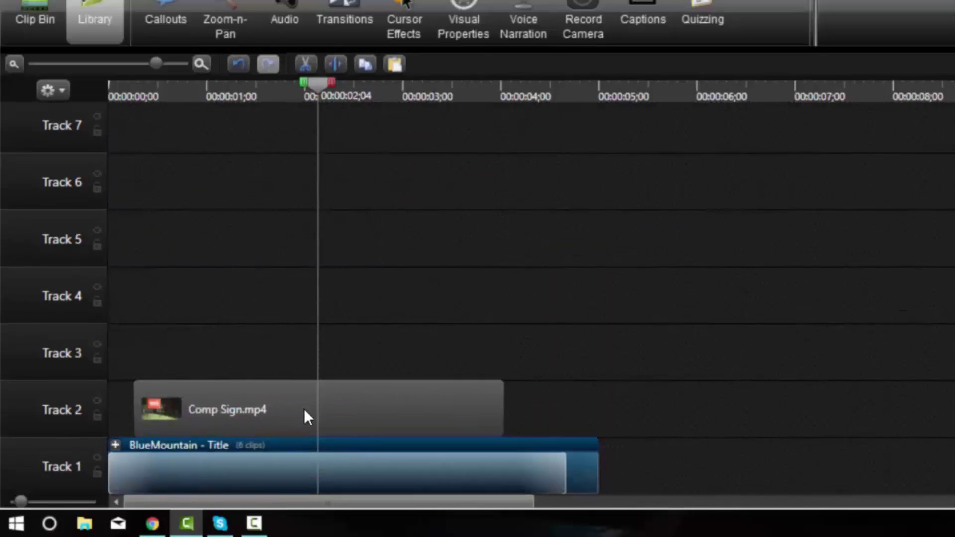
Step: Ungroup the BlueMountain - Title template, then regroup its six clips into one group
right_click(215, 468)
left_click(271, 387)
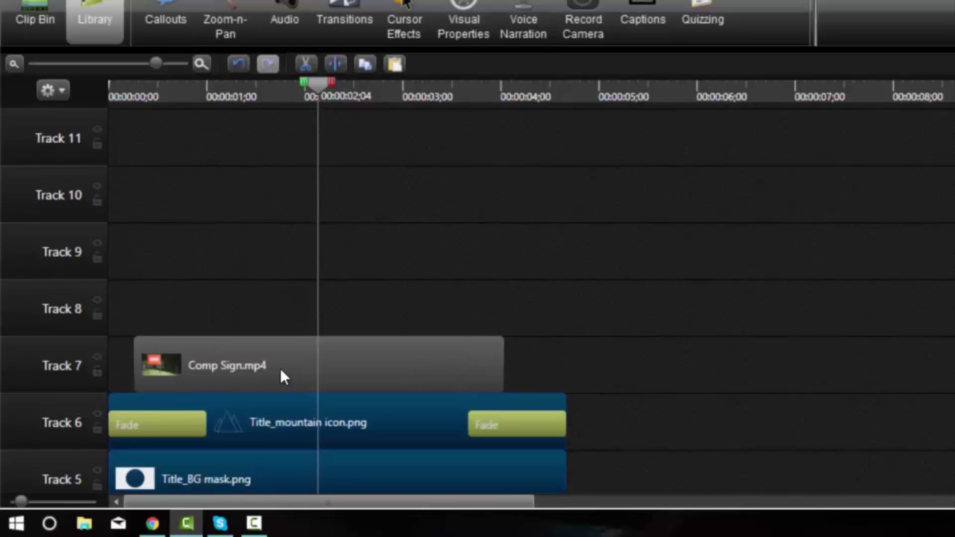
scroll(228, 298, "down", 3)
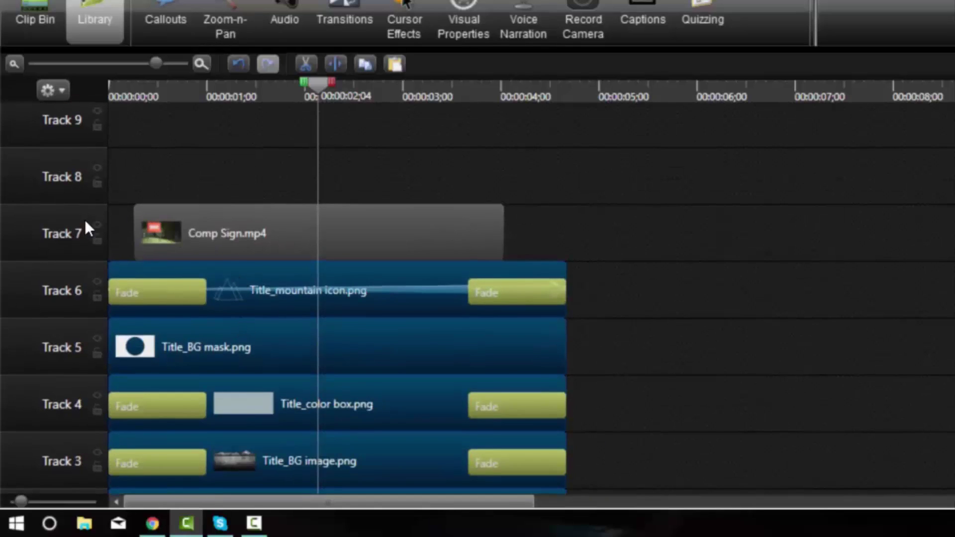
scroll(222, 237, "down", 2)
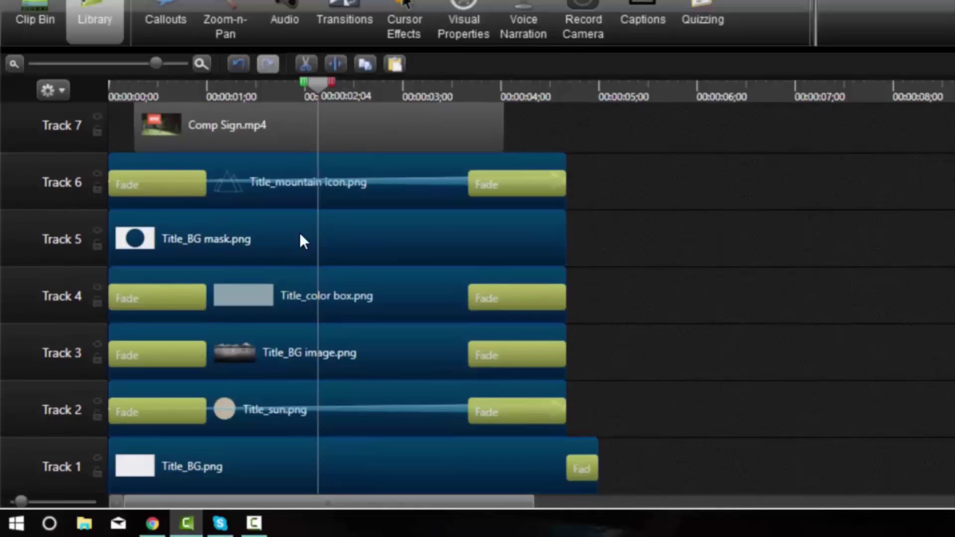
left_click_drag(660, 182, 362, 478)
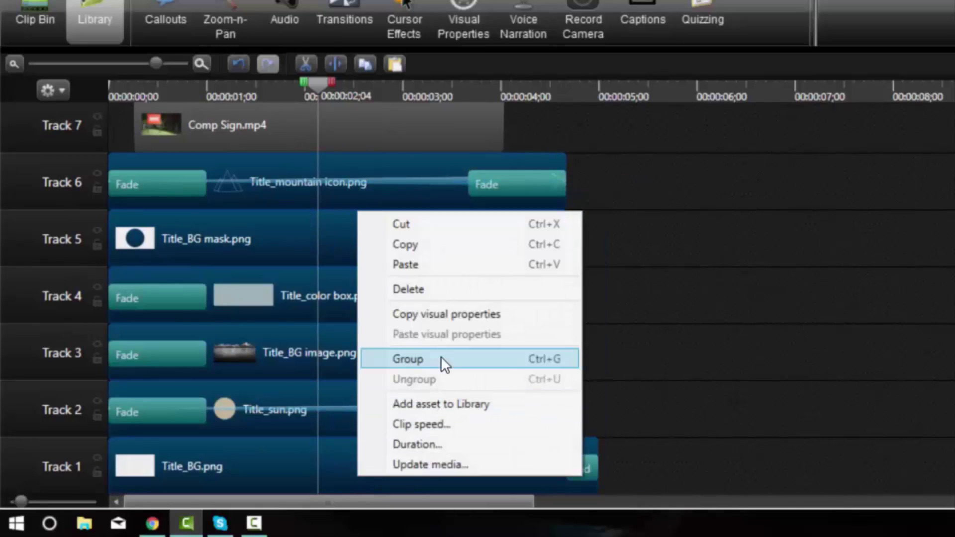
left_click(440, 356)
Step: Move Comp Sign.mp4 to Track 2, scrub to 0:00:01;07, and expand Group 2
left_click_drag(237, 145, 243, 424)
left_click_drag(194, 118, 232, 145)
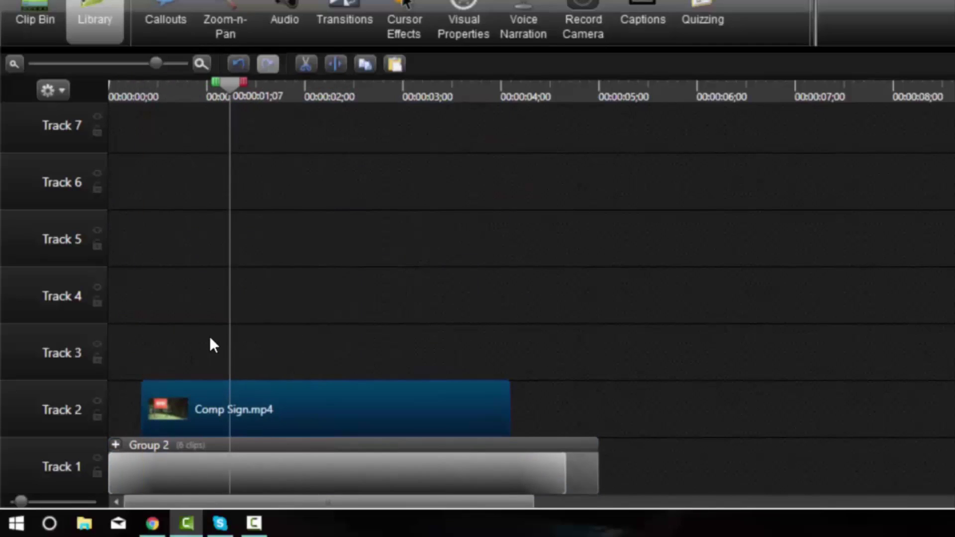
left_click(116, 444)
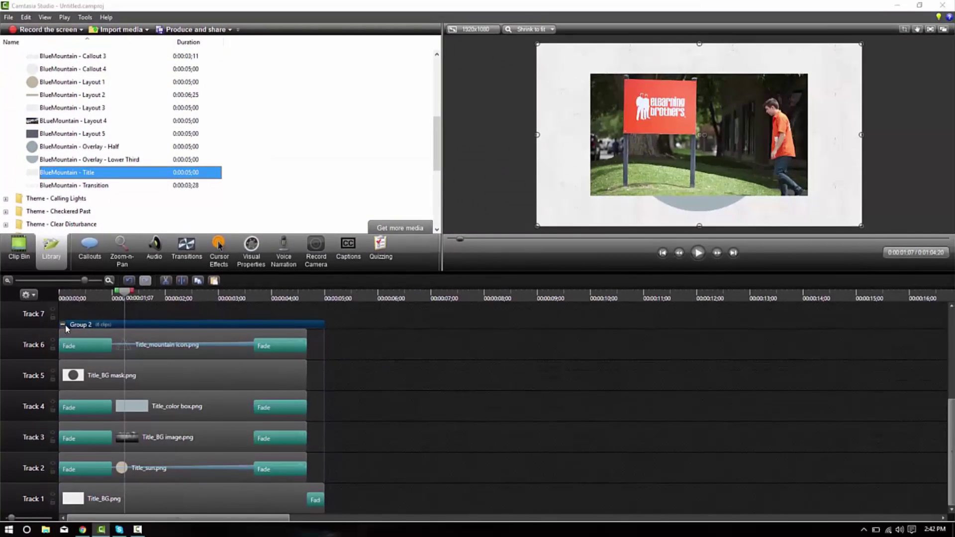
Step: Collapse Group 2 and ungroup it into separate title clips
left_click(63, 326)
right_click(159, 497)
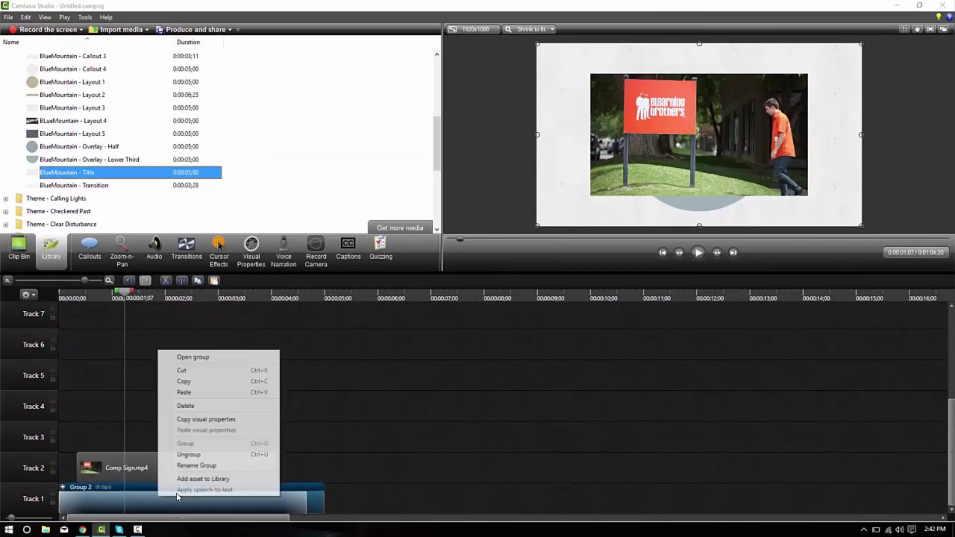
left_click(189, 454)
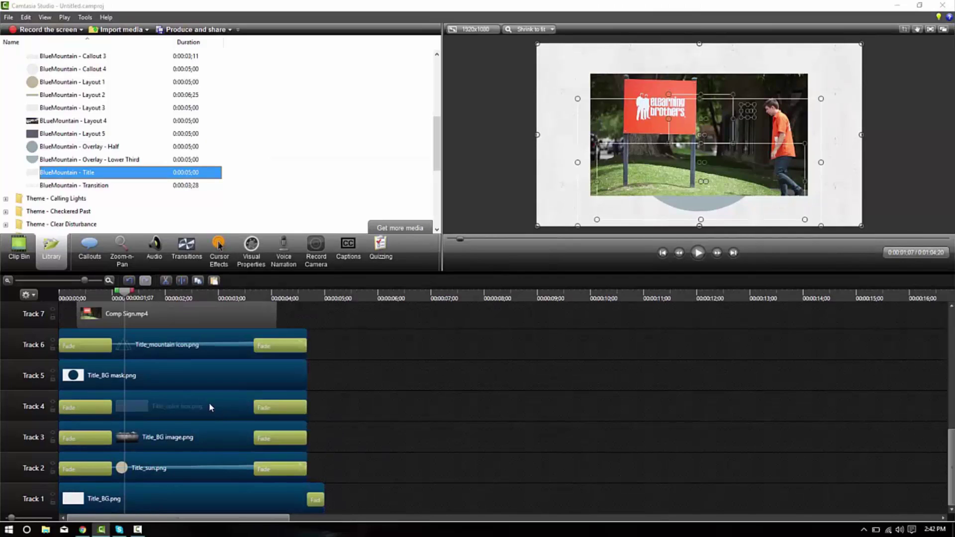
Step: Select the separated title clips, reposition the Title_BG mask.png clip on Track 5, then deselect
left_click_drag(366, 354, 205, 484)
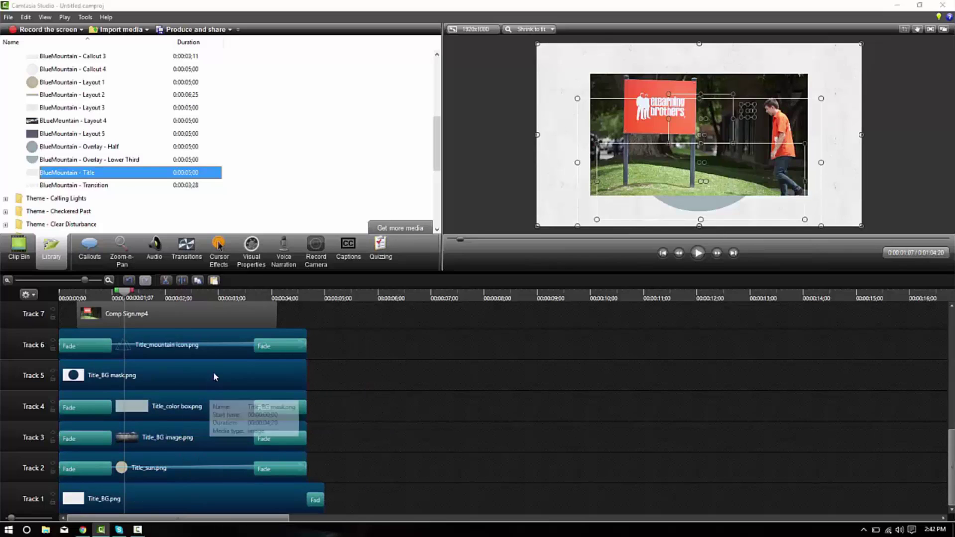
left_click_drag(217, 368, 215, 387)
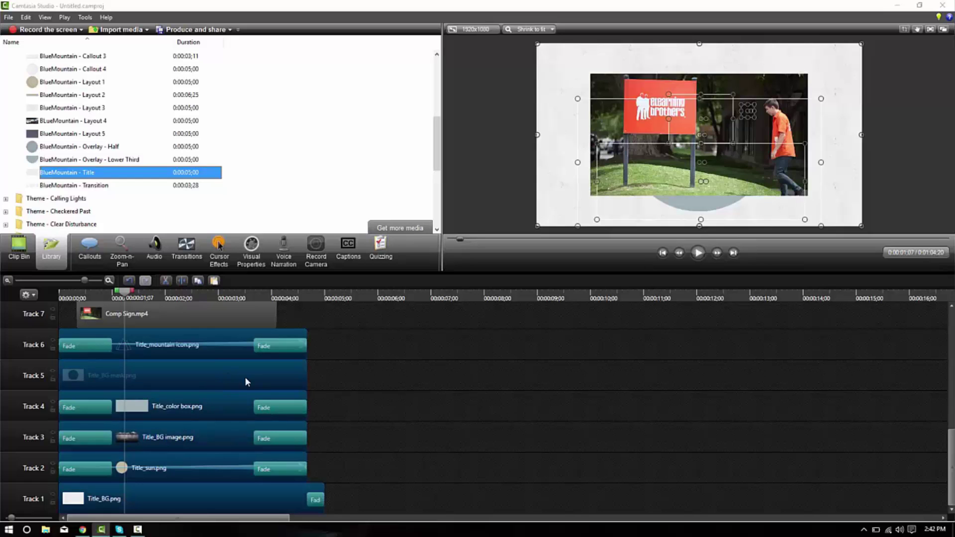
left_click(318, 393)
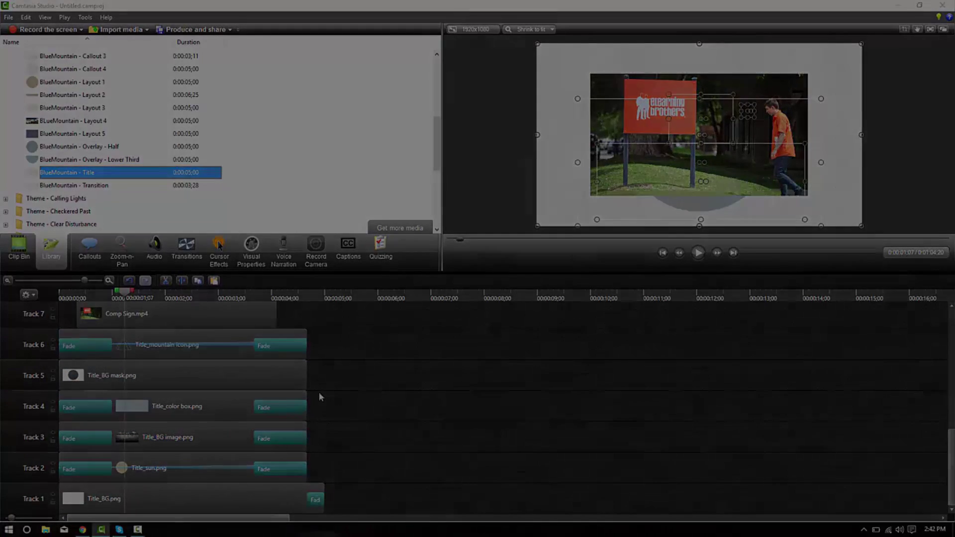